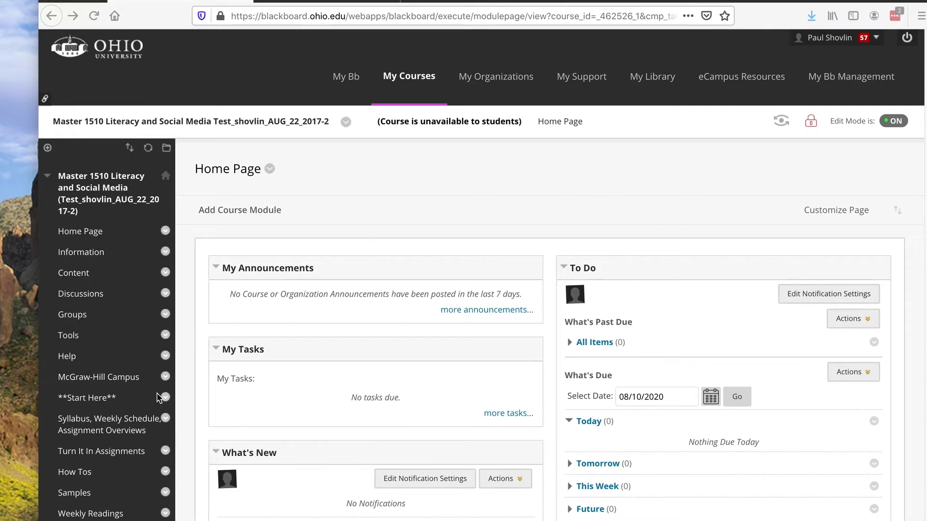
Step: In Turn It In Assignments > Essay 1, add a Turnitin Paper Assignment and continue to its form
{"action": "left_click", "coordinate": [115, 451]}
{"action": "left_click", "coordinate": [311, 210]}
{"action": "left_click", "coordinate": [262, 263]}
{"action": "left_click", "coordinate": [294, 218]}
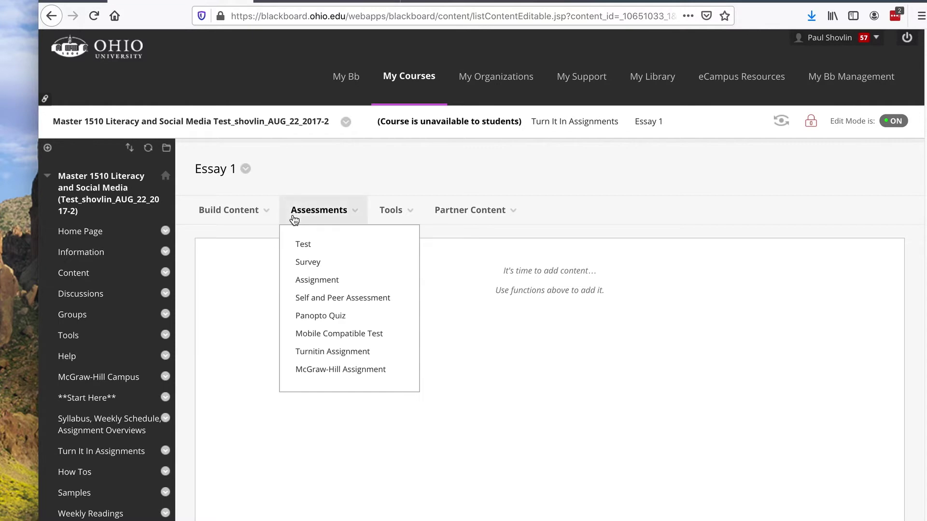
{"action": "left_click", "coordinate": [322, 356]}
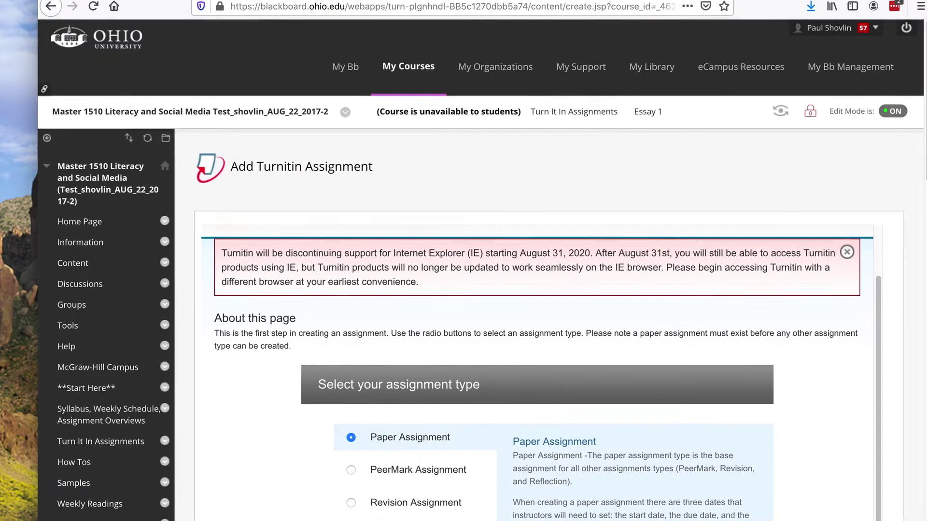
{"action": "scroll", "coordinate": [476, 410], "scroll_direction": "down", "scroll_amount": 6}
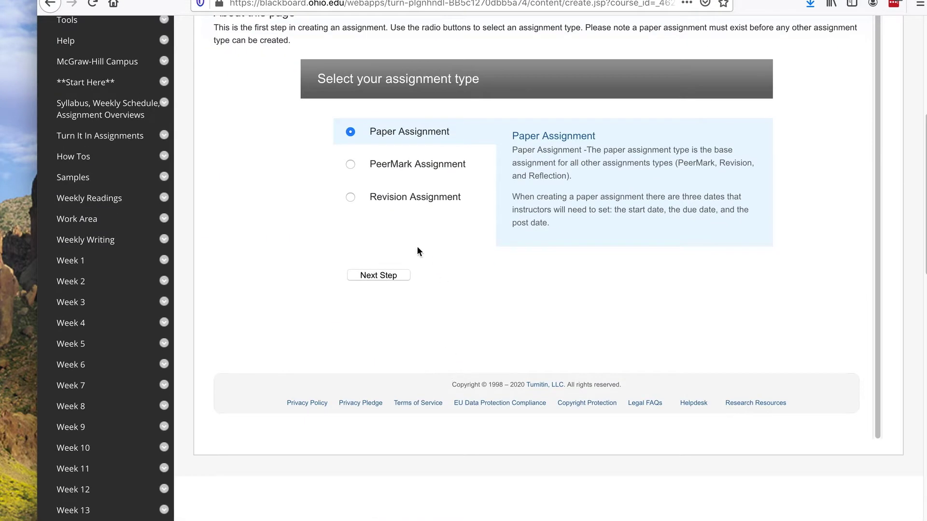
{"action": "left_click", "coordinate": [387, 276]}
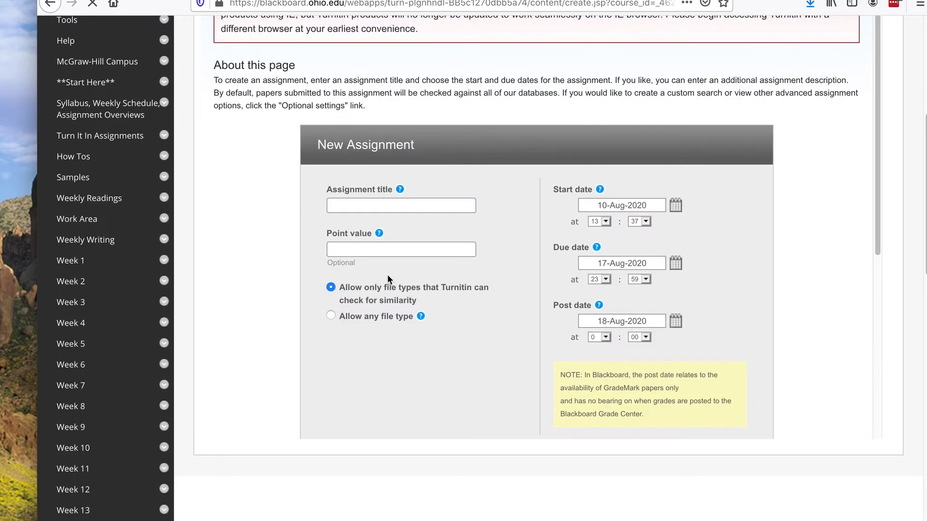
Step: Title the assignment 'Rough Draft Essay 1', due 12 Aug 2020, post date 13 Aug 2020
{"action": "left_click", "coordinate": [365, 209]}
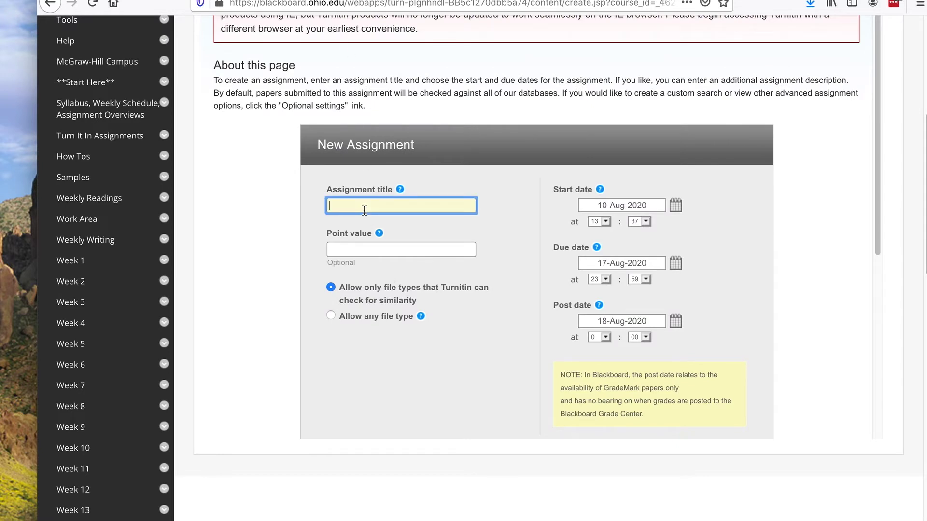
{"action": "type", "text": "R"}
{"action": "key", "text": "Down"}
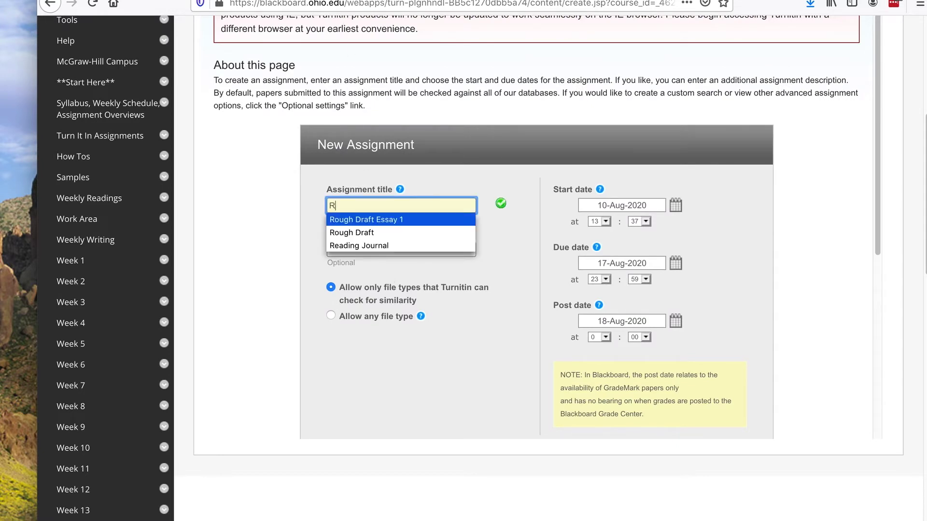
{"action": "key", "text": "Return"}
{"action": "left_click", "coordinate": [634, 265]}
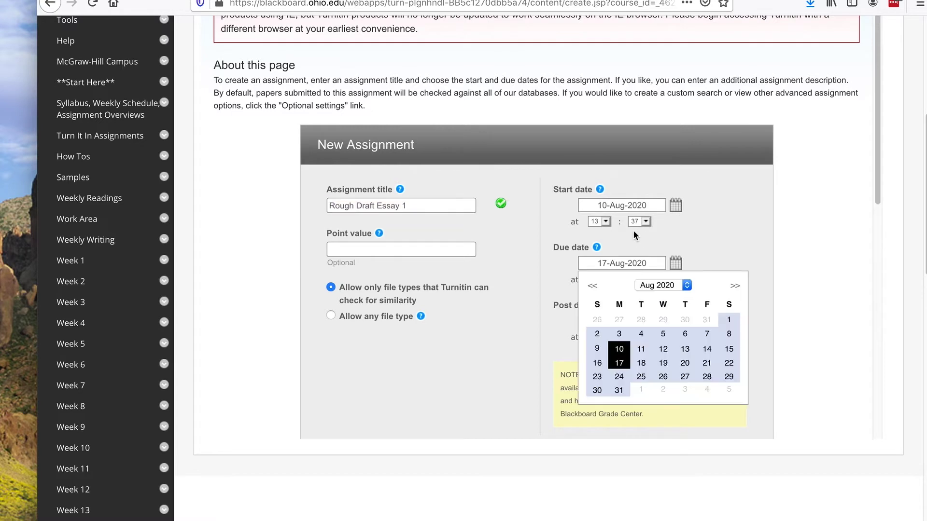
{"action": "left_click", "coordinate": [670, 351]}
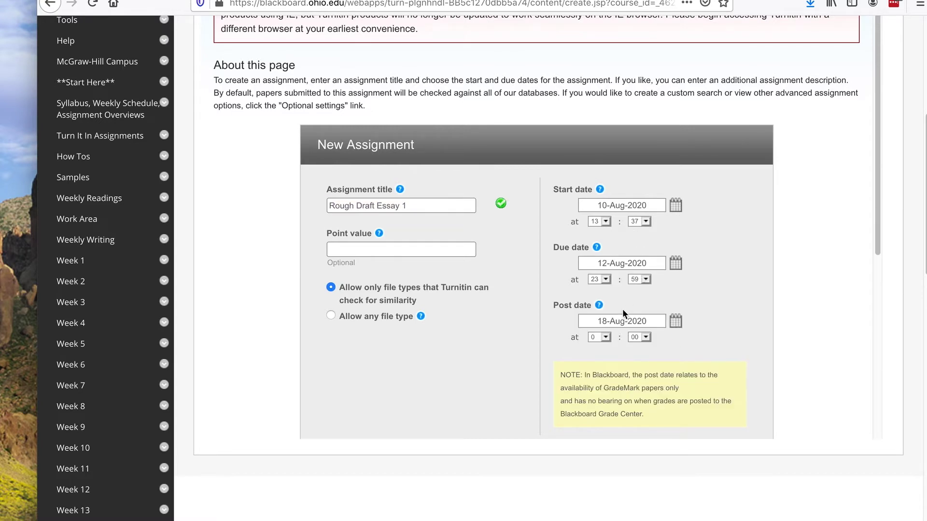
{"action": "left_click", "coordinate": [618, 325]}
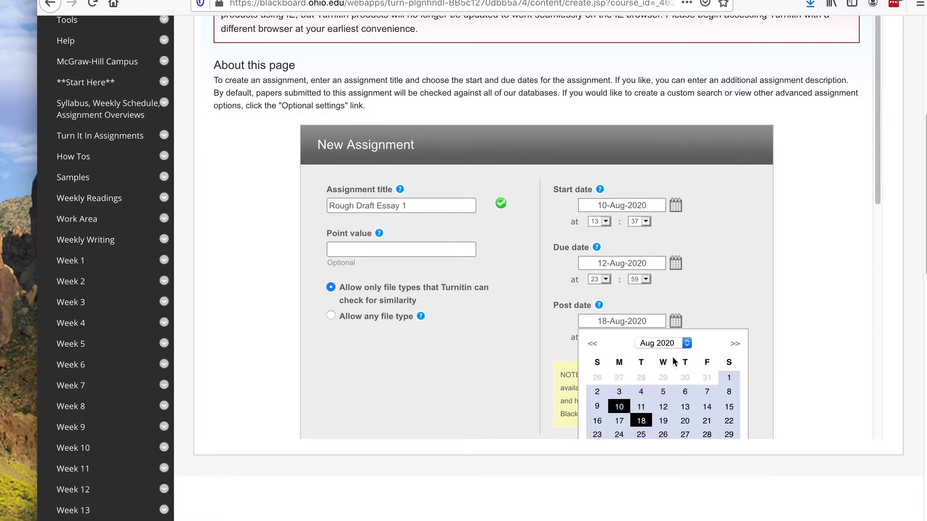
{"action": "left_click", "coordinate": [681, 408]}
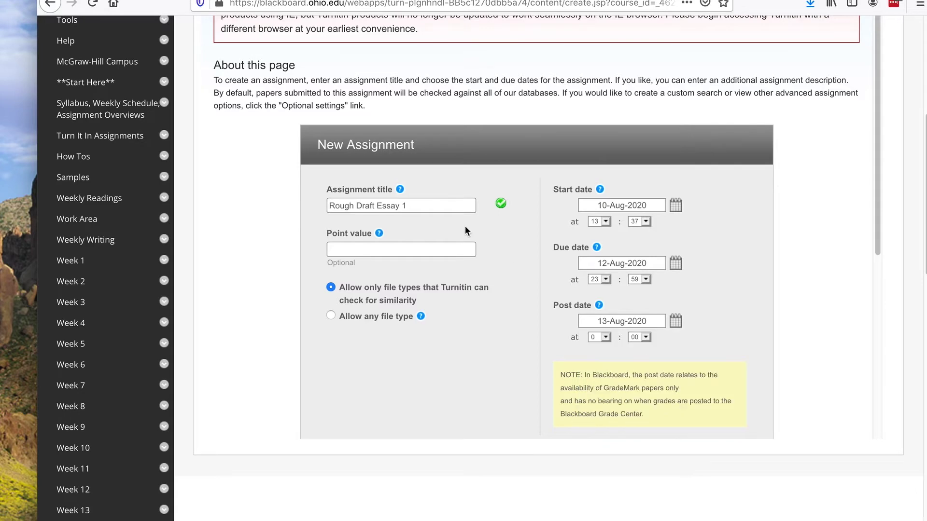
{"action": "scroll", "coordinate": [461, 296], "scroll_direction": "down", "scroll_amount": 5}
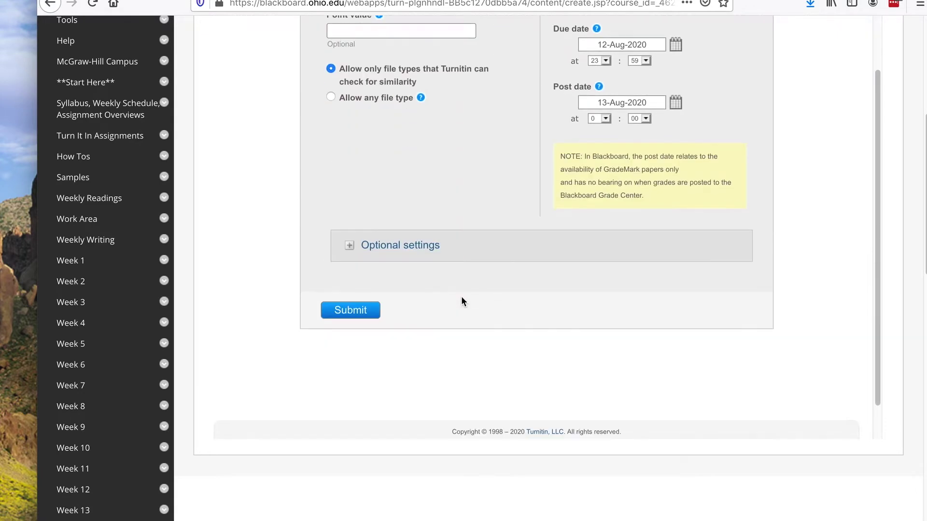
Step: Expand Optional settings and scroll down to the Similarity Report options
{"action": "left_click", "coordinate": [433, 250]}
{"action": "scroll", "coordinate": [416, 182], "scroll_direction": "down", "scroll_amount": 7}
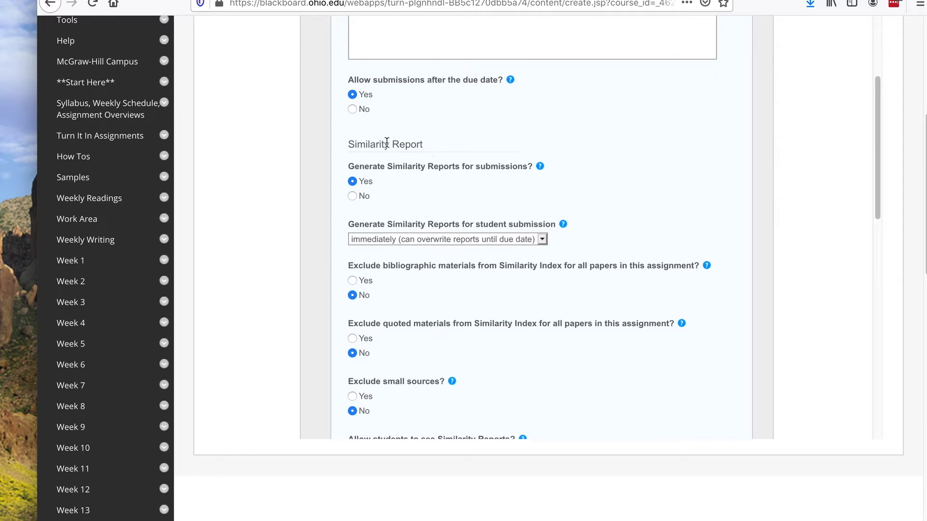
{"action": "left_click", "coordinate": [352, 196]}
{"action": "scroll", "coordinate": [477, 217], "scroll_direction": "down", "scroll_amount": 2}
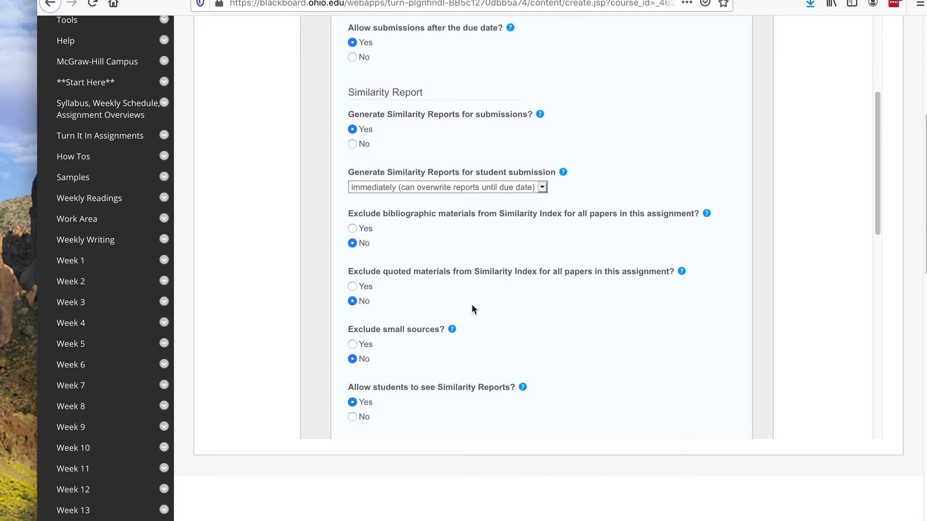
{"action": "scroll", "coordinate": [471, 304], "scroll_direction": "down", "scroll_amount": 5}
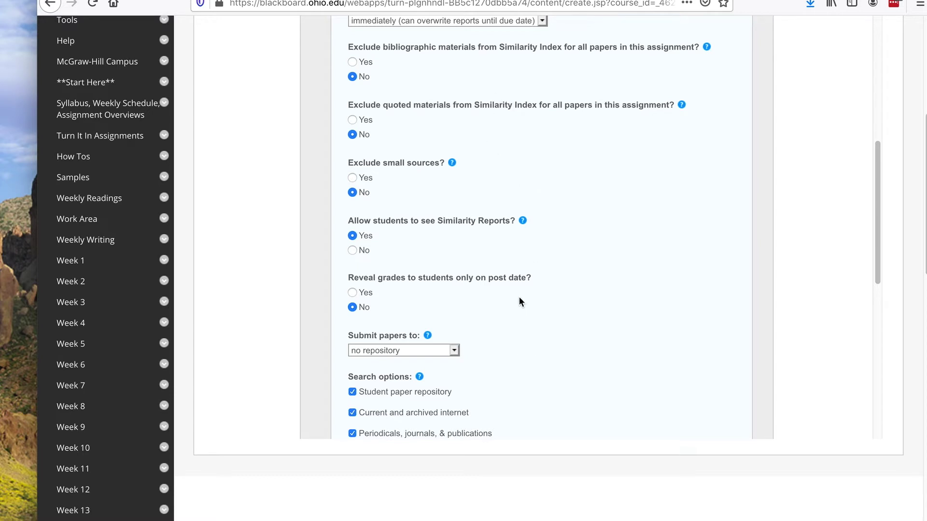
{"action": "left_click", "coordinate": [423, 351]}
{"action": "left_click", "coordinate": [423, 351]}
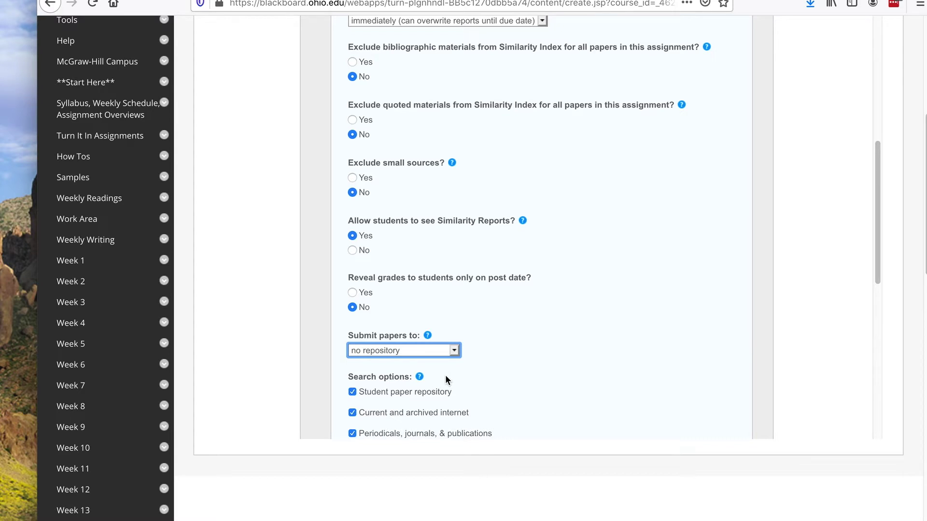
{"action": "left_click", "coordinate": [437, 352]}
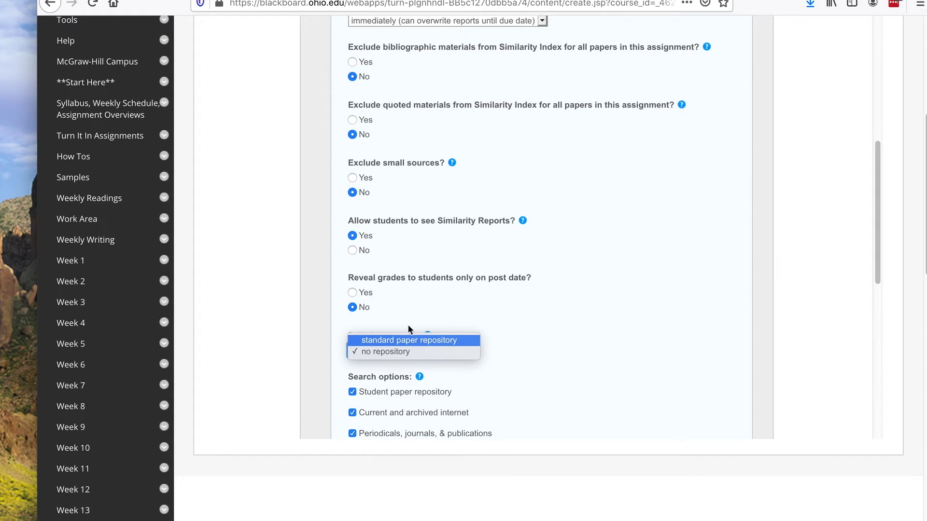
{"action": "left_click", "coordinate": [374, 352]}
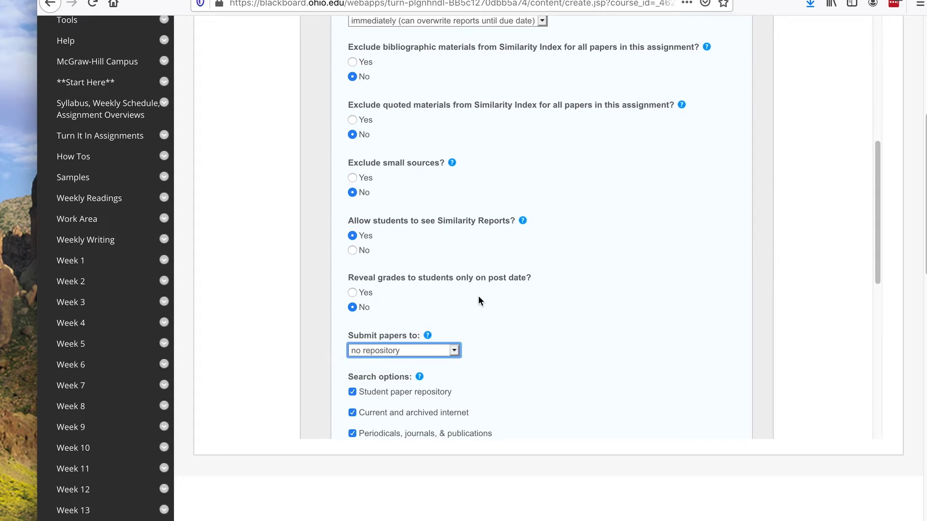
{"action": "scroll", "coordinate": [501, 408], "scroll_direction": "down", "scroll_amount": 2}
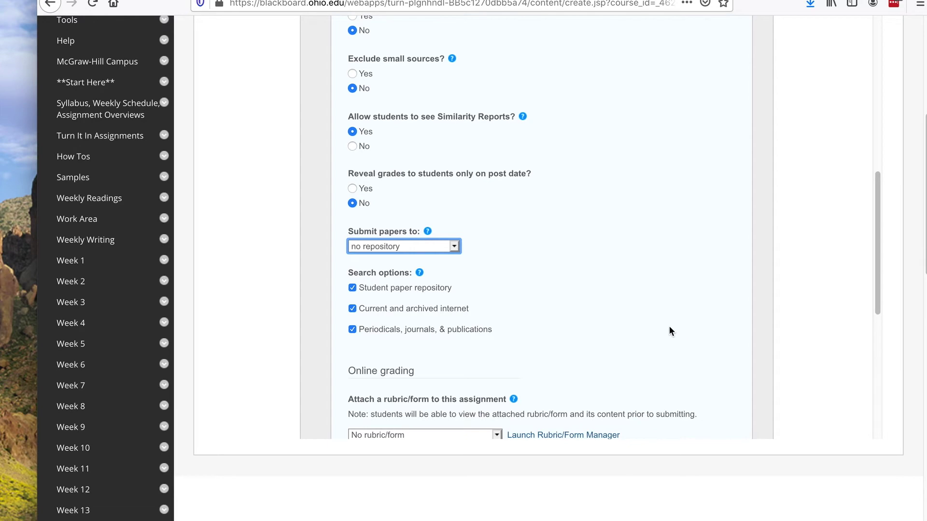
Step: Submit the assignment, dismiss the success message, and open Rough Draft Essay 1's submission page
{"action": "scroll", "coordinate": [669, 326], "scroll_direction": "down", "scroll_amount": 5}
{"action": "left_click", "coordinate": [348, 401]}
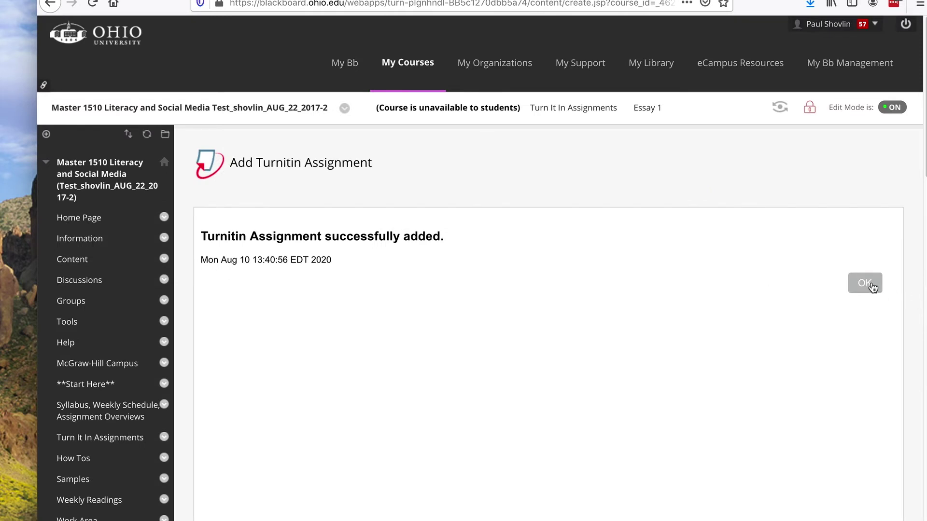
{"action": "left_click", "coordinate": [869, 284]}
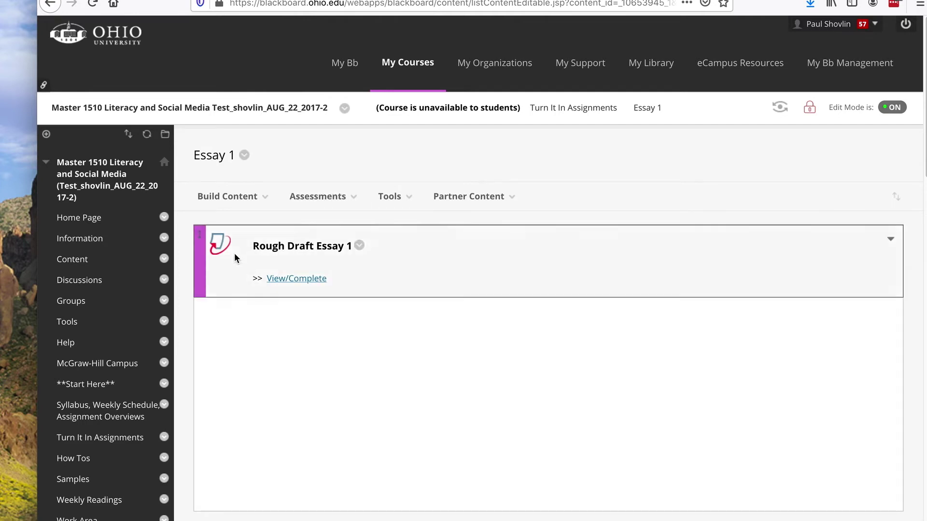
{"action": "left_click", "coordinate": [307, 284]}
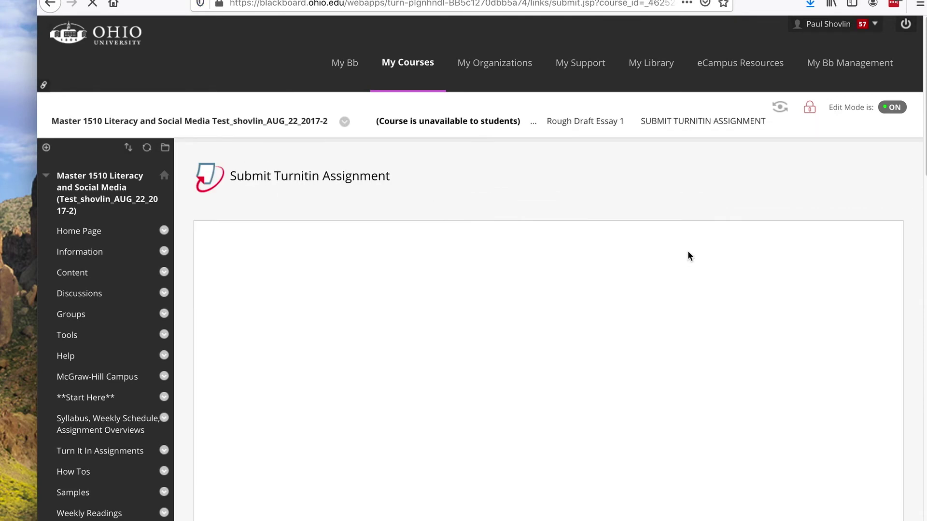
Step: Set the author to Non-enrolled student and enter the student's first and last name
{"action": "scroll", "coordinate": [658, 280], "scroll_direction": "down", "scroll_amount": 5}
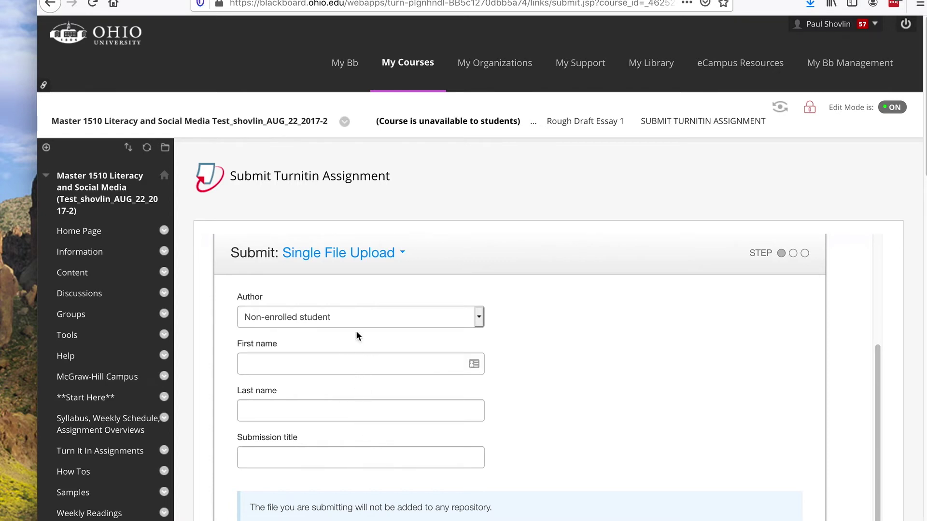
{"action": "left_click", "coordinate": [360, 317]}
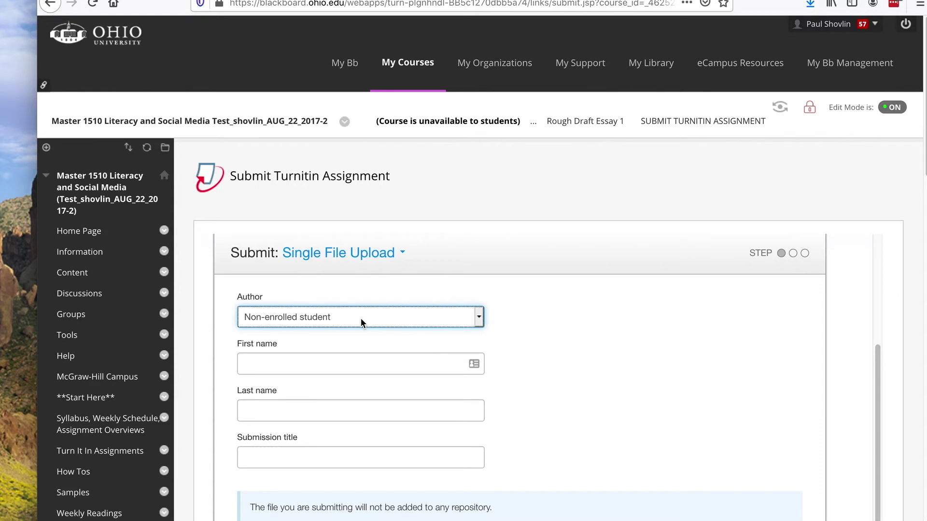
{"action": "left_click", "coordinate": [300, 364]}
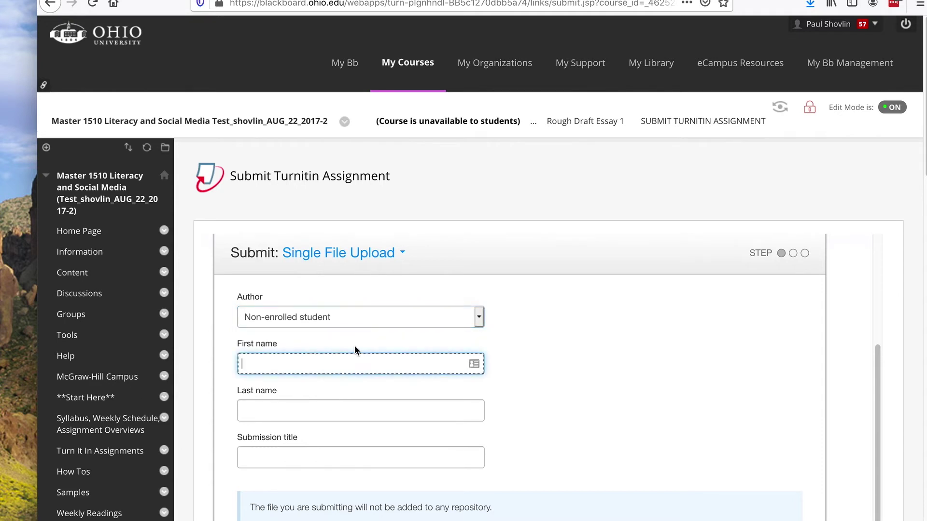
{"action": "key", "text": "Tab"}
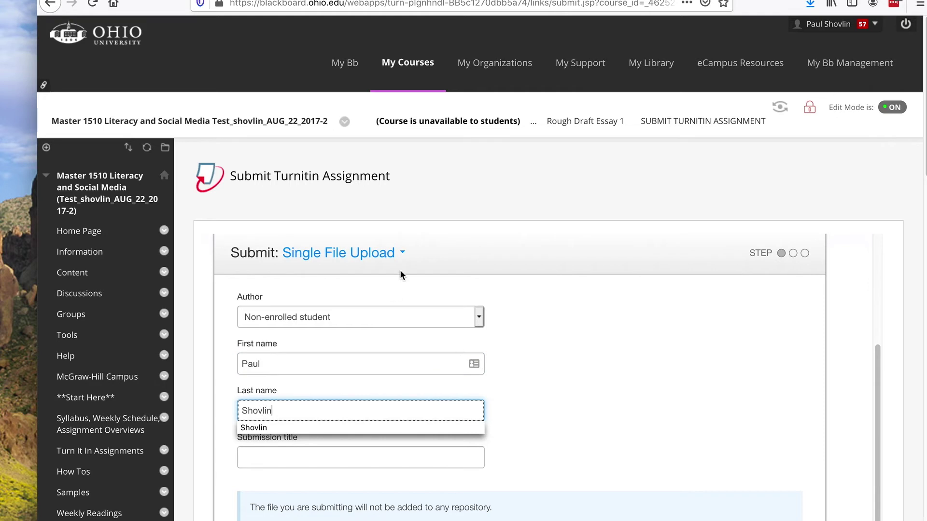
Step: Set the submission title to 'Rough Draft Essay 1' from the autocomplete suggestion
{"action": "left_click", "coordinate": [381, 453]}
{"action": "type", "text": "Rou"}
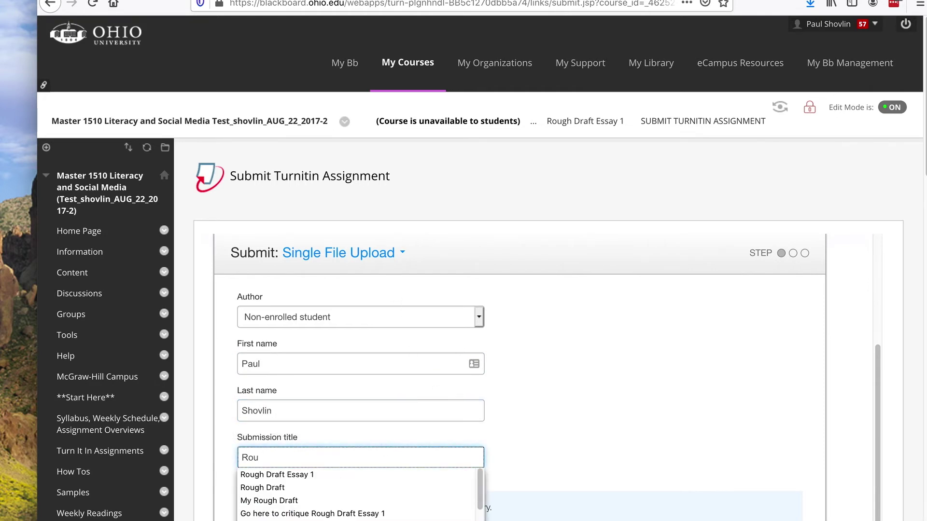
{"action": "key", "text": "Down"}
{"action": "key", "text": "Return"}
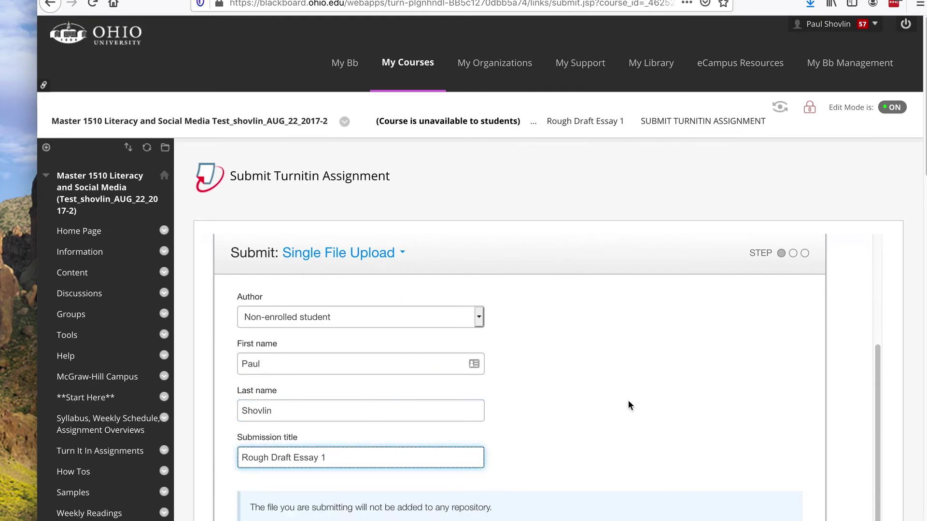
{"action": "scroll", "coordinate": [658, 392], "scroll_direction": "down", "scroll_amount": 3}
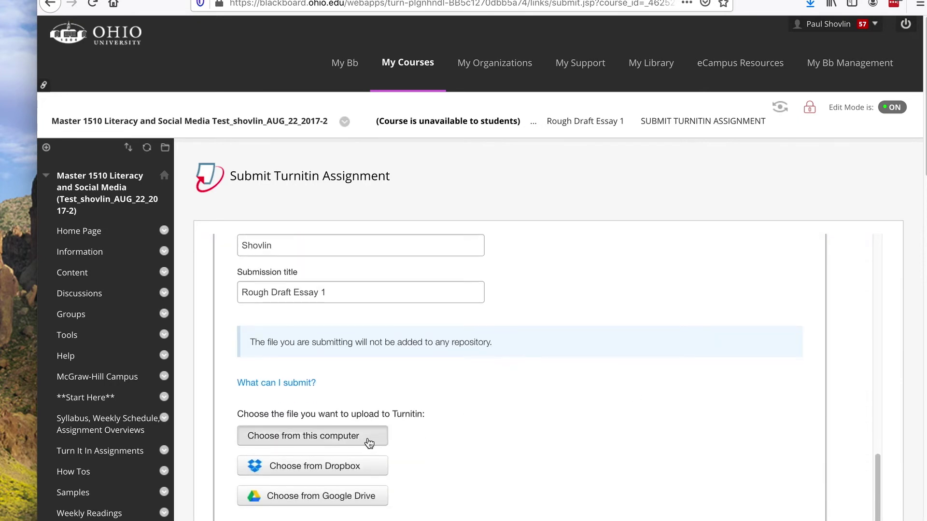
Step: Choose the essay .doc from the AtlasAmericanLit folder and upload it to Turnitin
{"action": "left_click", "coordinate": [369, 441]}
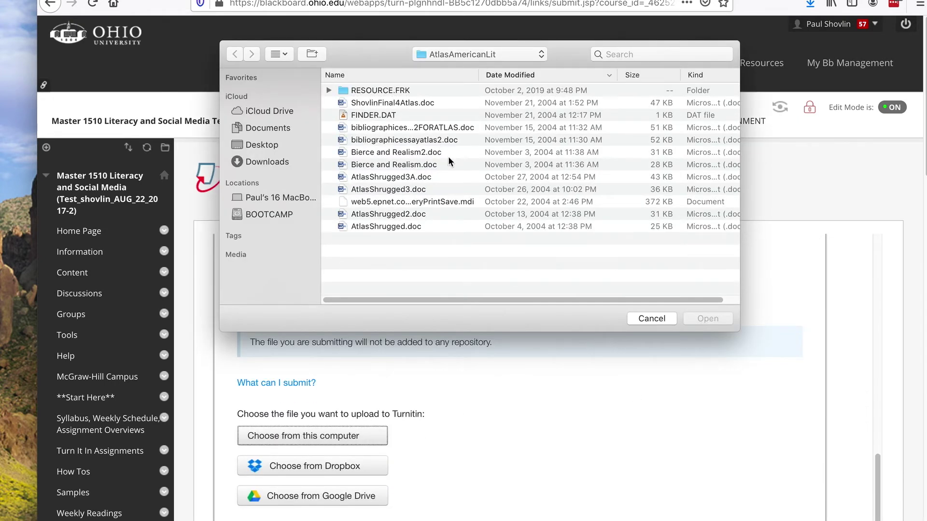
{"action": "left_click", "coordinate": [416, 102]}
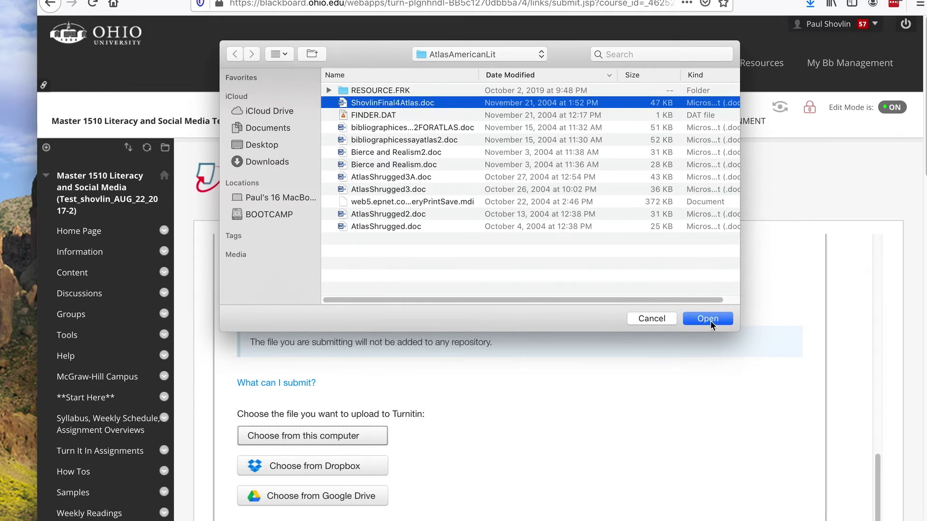
{"action": "left_click", "coordinate": [707, 319]}
{"action": "scroll", "coordinate": [621, 308], "scroll_direction": "down", "scroll_amount": 10}
{"action": "left_click", "coordinate": [270, 233]}
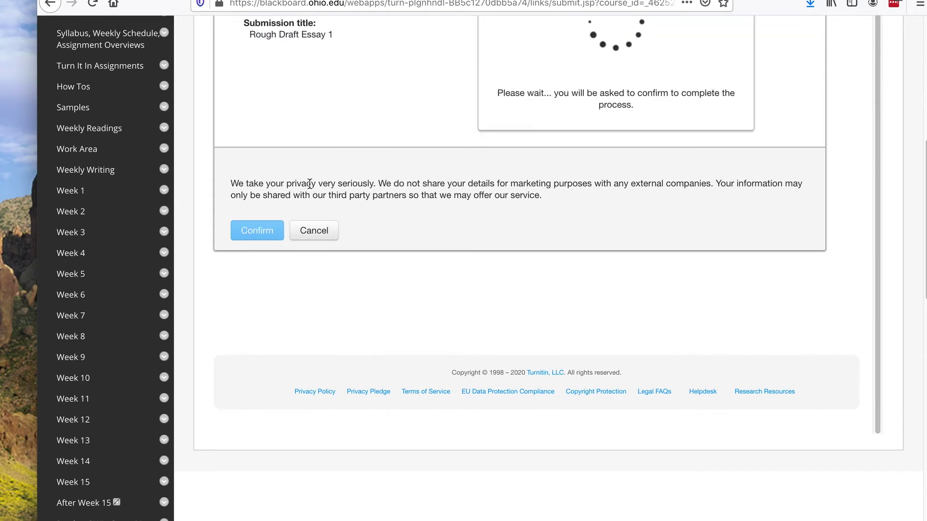
Step: Confirm the uploaded essay file to get the submission's digital receipt
{"action": "scroll", "coordinate": [326, 166], "scroll_direction": "up", "scroll_amount": 2}
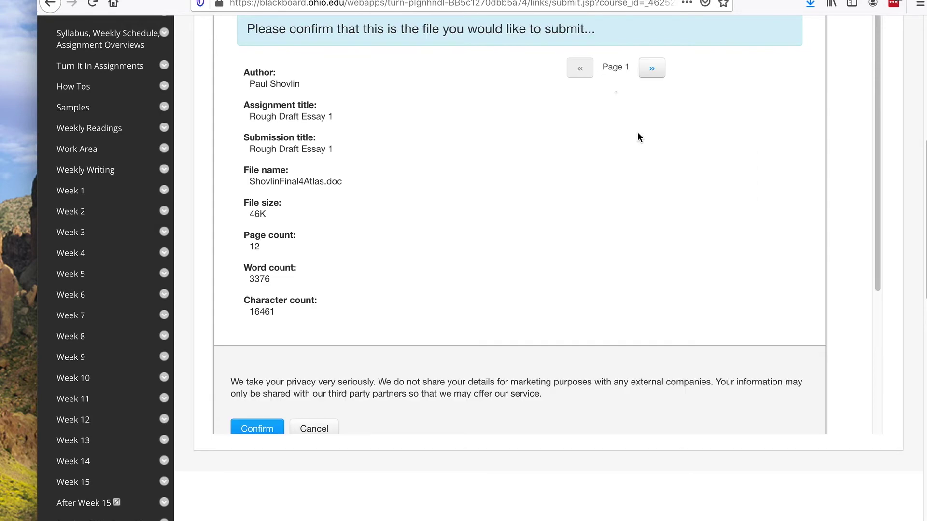
{"action": "left_click", "coordinate": [256, 431]}
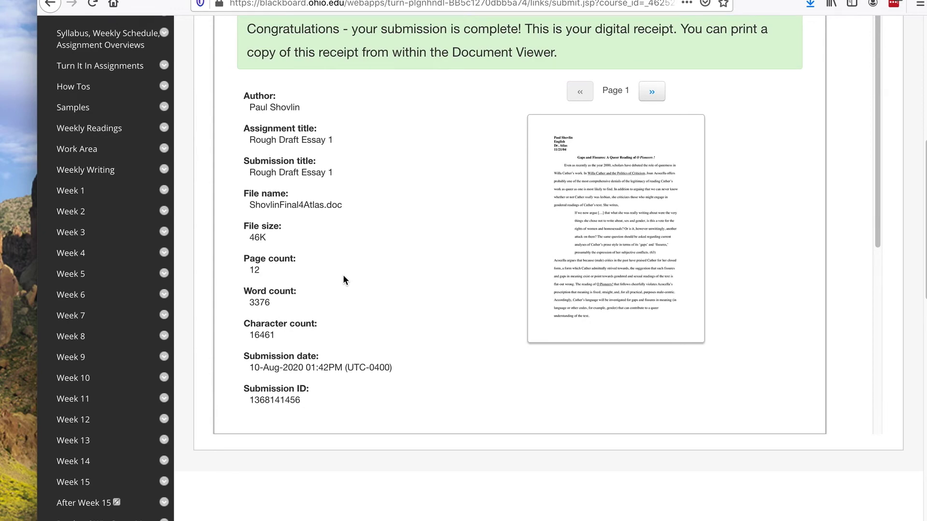
{"action": "scroll", "coordinate": [461, 307], "scroll_direction": "down", "scroll_amount": 4}
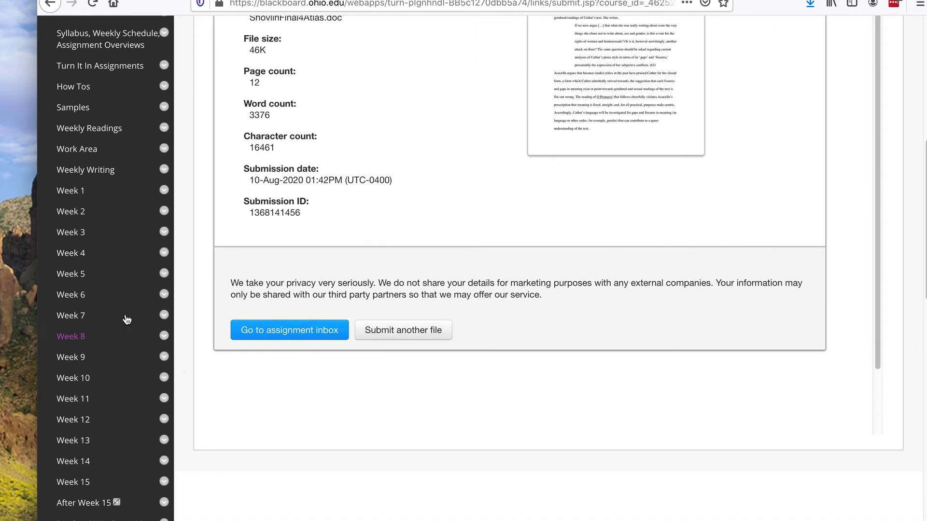
{"action": "scroll", "coordinate": [124, 316], "scroll_direction": "down", "scroll_amount": 5}
{"action": "scroll", "coordinate": [127, 317], "scroll_direction": "down", "scroll_amount": 6}
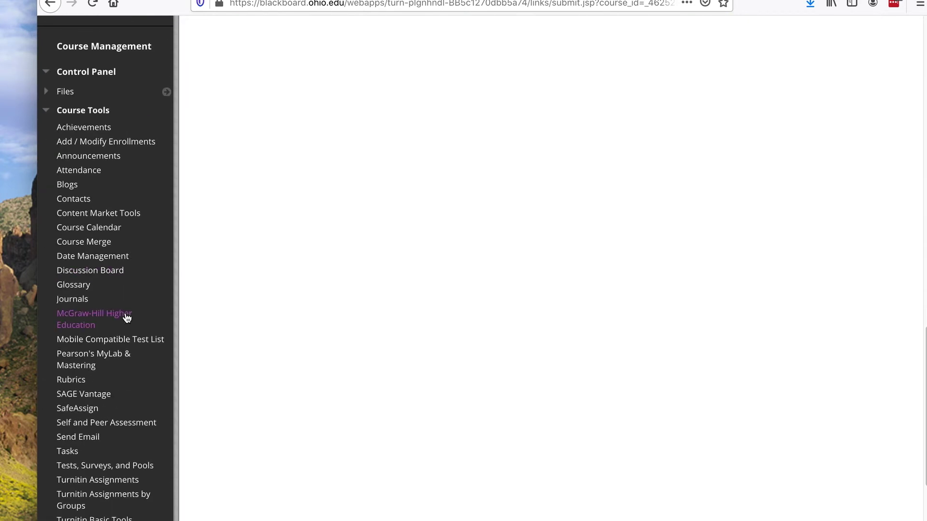
{"action": "scroll", "coordinate": [164, 406], "scroll_direction": "down", "scroll_amount": 4}
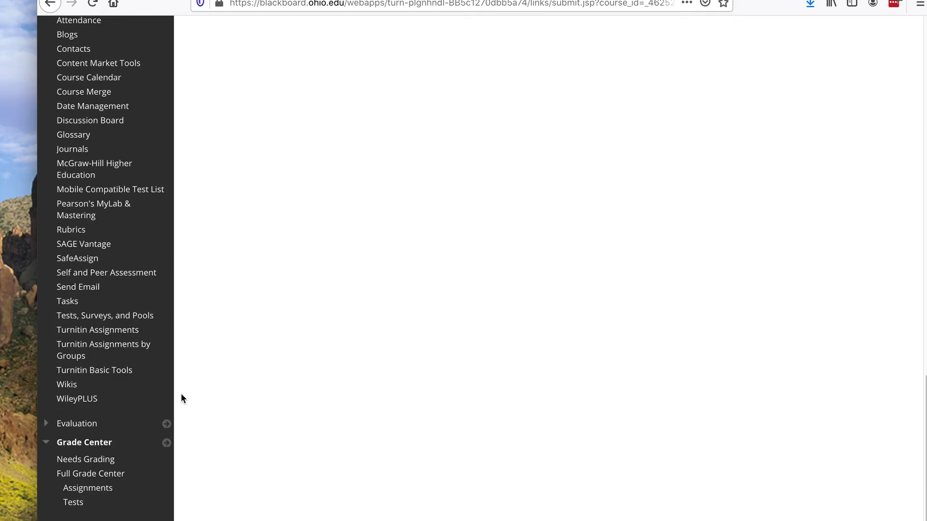
Step: Open Course Tools > Turnitin Assignments and go to page 2 of the list
{"action": "left_click", "coordinate": [102, 284]}
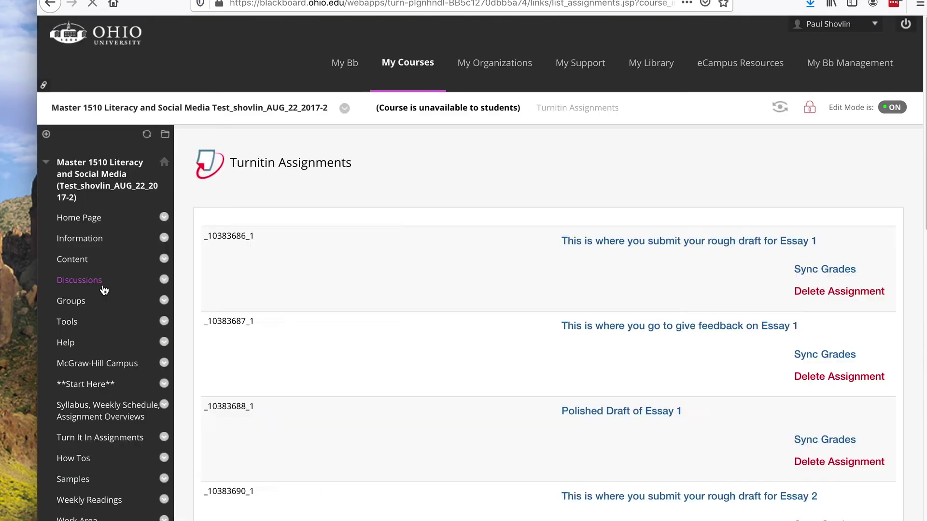
{"action": "scroll", "coordinate": [659, 214], "scroll_direction": "down", "scroll_amount": 6}
{"action": "scroll", "coordinate": [659, 220], "scroll_direction": "down", "scroll_amount": 12}
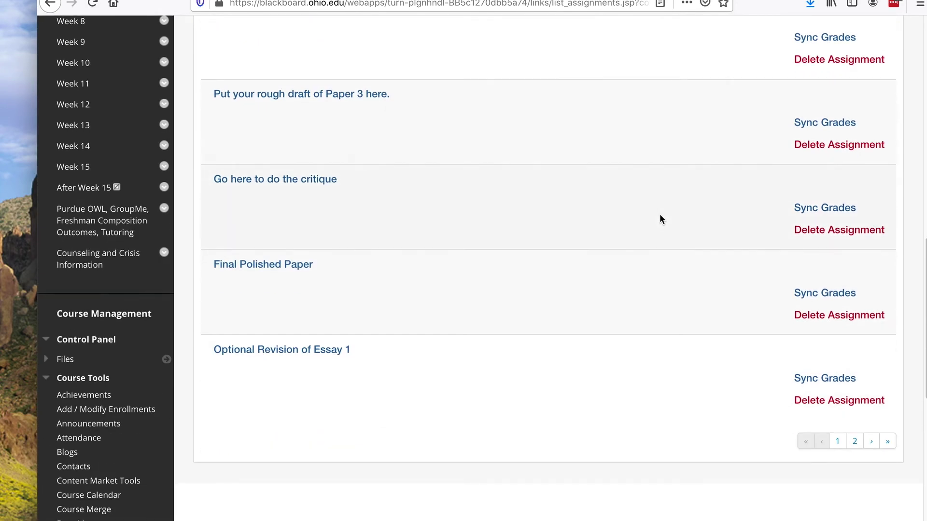
{"action": "left_click", "coordinate": [853, 56]}
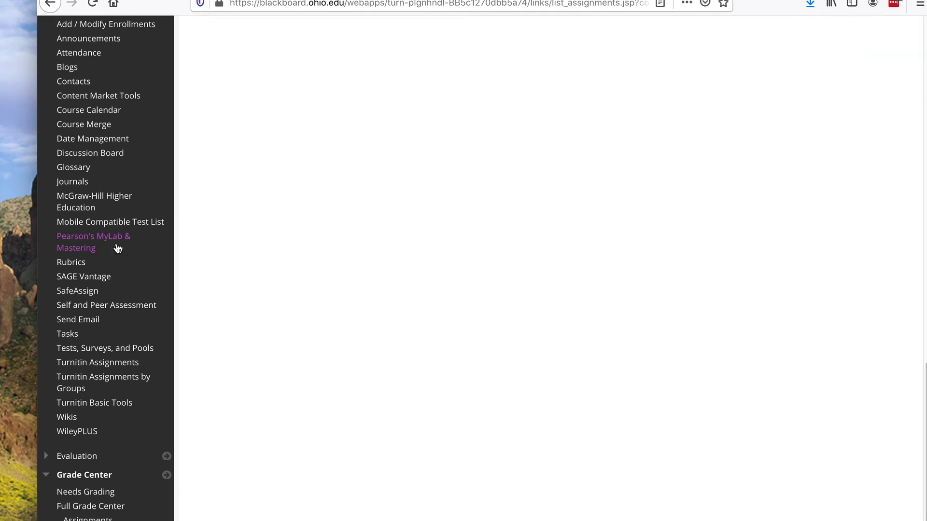
{"action": "scroll", "coordinate": [433, 246], "scroll_direction": "up", "scroll_amount": 15}
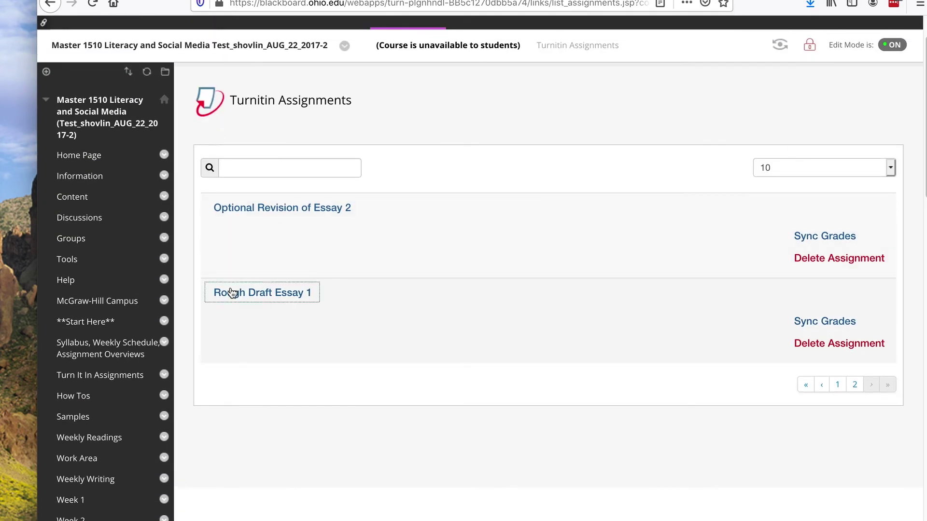
Step: Open the Rough Draft Essay 1 inbox and launch the 28% paper in Feedback Studio
{"action": "left_click", "coordinate": [231, 291]}
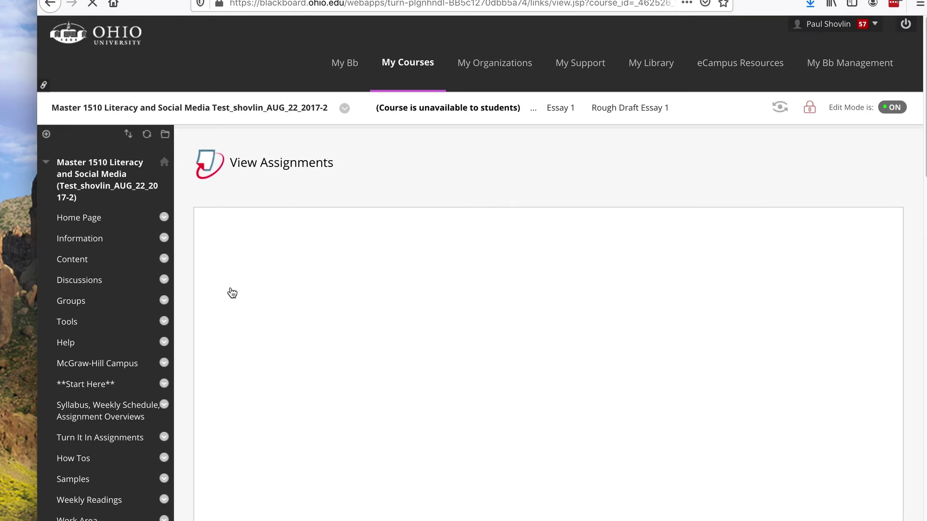
{"action": "scroll", "coordinate": [541, 257], "scroll_direction": "down", "scroll_amount": 1}
{"action": "scroll", "coordinate": [546, 279], "scroll_direction": "down", "scroll_amount": 3}
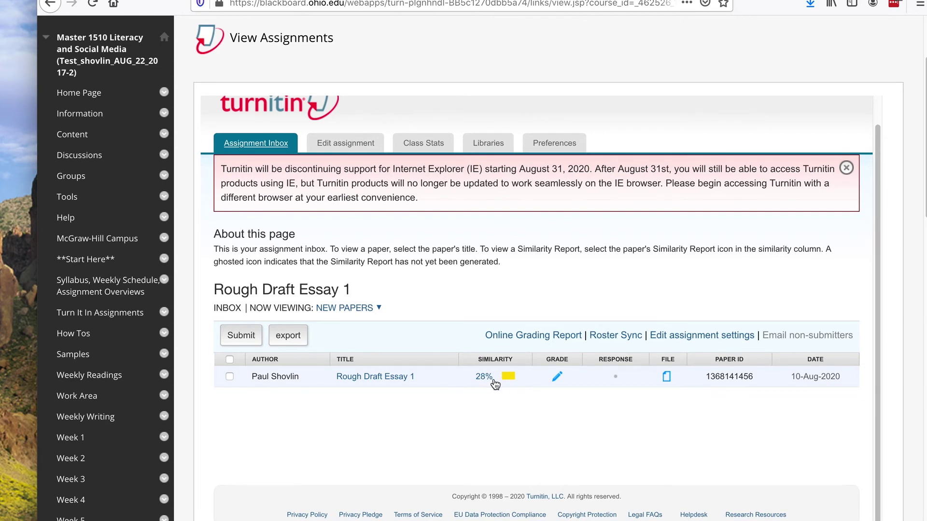
{"action": "left_click", "coordinate": [402, 378]}
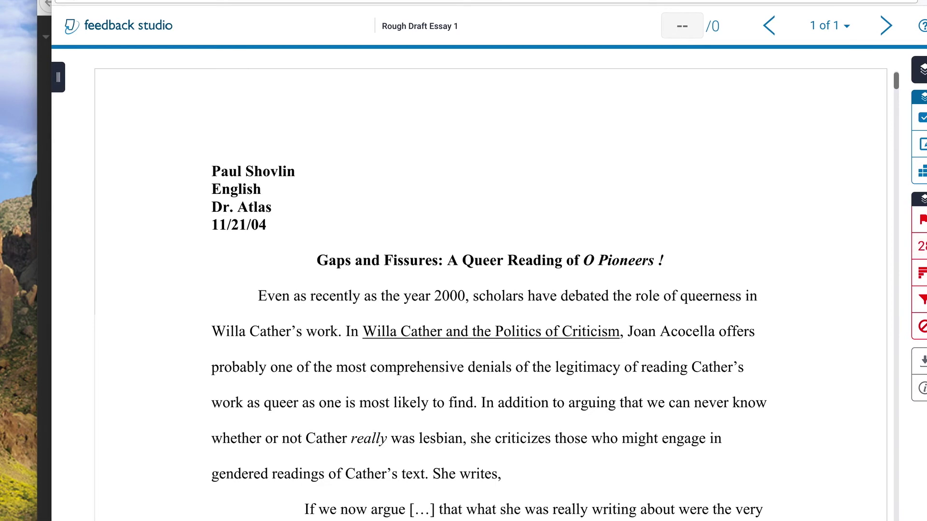
Step: Open the Match Overview by selecting the red 28 similarity score
{"action": "left_click", "coordinate": [911, 249]}
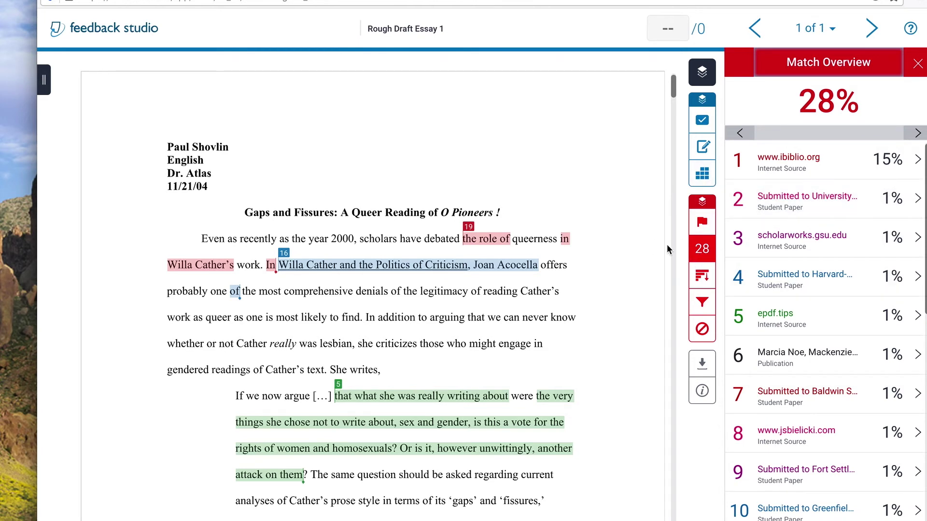
{"action": "left_click", "coordinate": [816, 162]}
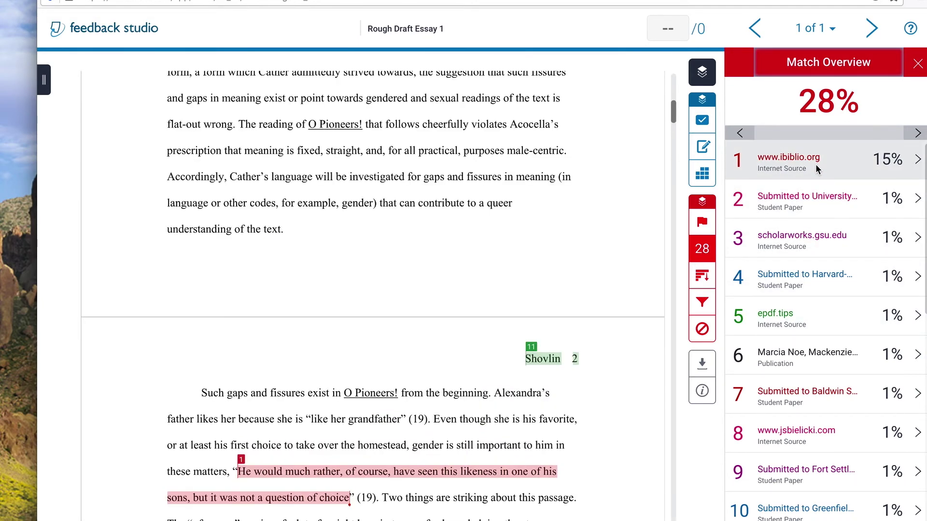
{"action": "scroll", "coordinate": [475, 306], "scroll_direction": "down", "scroll_amount": 10}
{"action": "scroll", "coordinate": [474, 300], "scroll_direction": "down", "scroll_amount": 15}
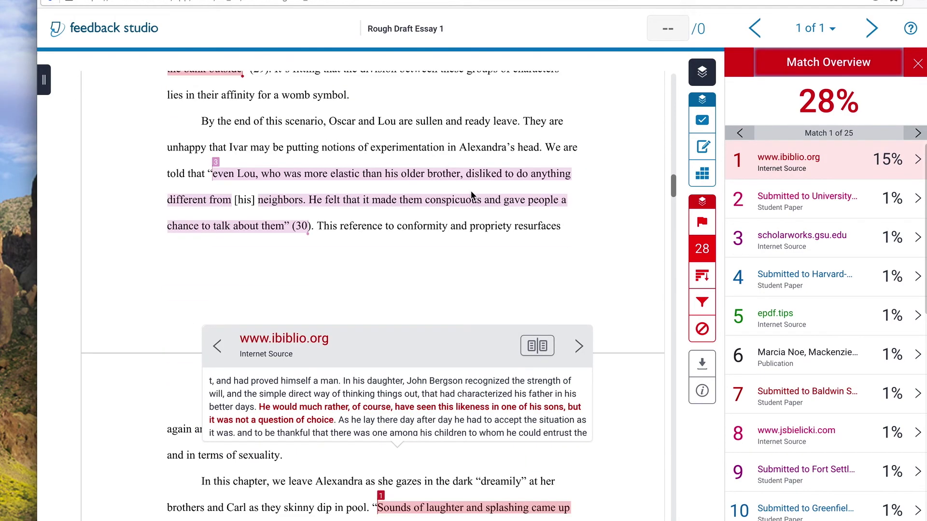
{"action": "scroll", "coordinate": [471, 190], "scroll_direction": "down", "scroll_amount": 15}
{"action": "scroll", "coordinate": [471, 195], "scroll_direction": "down", "scroll_amount": 15}
{"action": "scroll", "coordinate": [470, 196], "scroll_direction": "down", "scroll_amount": 10}
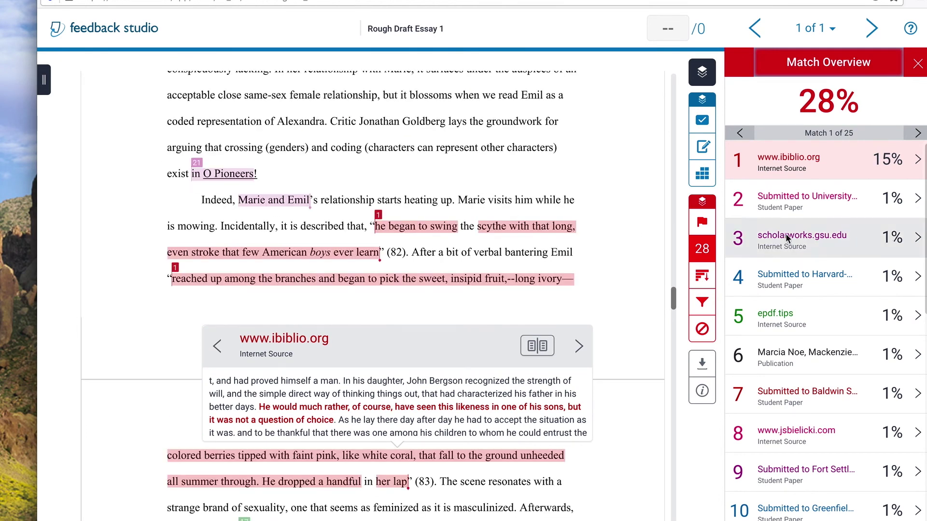
Step: Show the University of Edinburgh student-paper match details beside its matched passage
{"action": "left_click", "coordinate": [792, 201]}
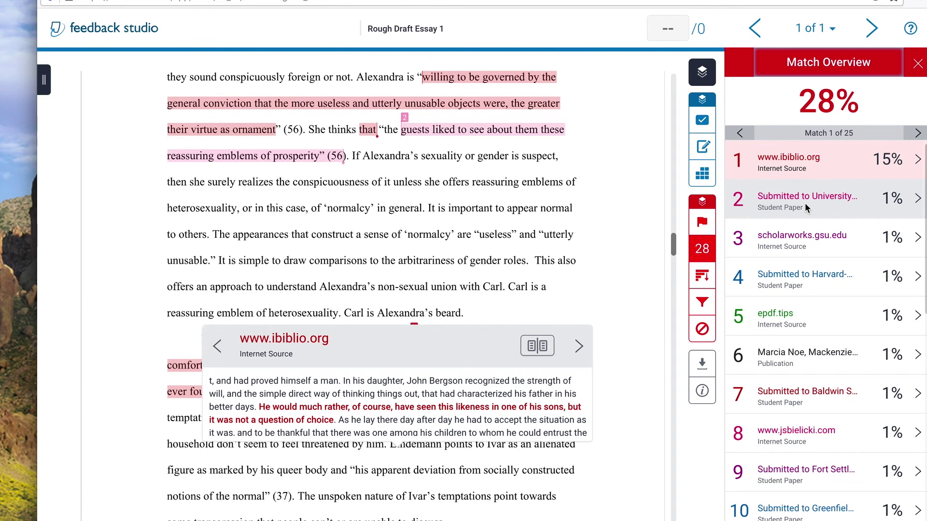
{"action": "left_click", "coordinate": [804, 203]}
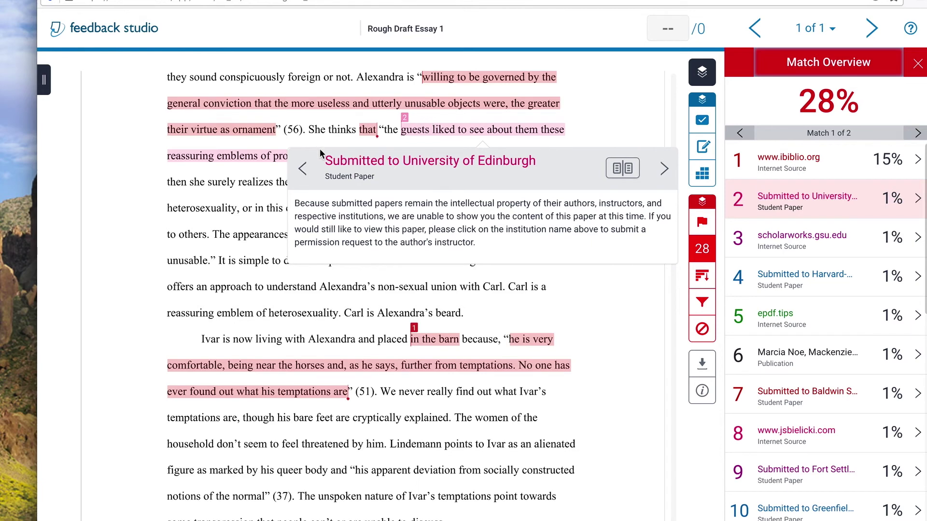
{"action": "scroll", "coordinate": [565, 106], "scroll_direction": "down", "scroll_amount": 1}
{"action": "scroll", "coordinate": [566, 106], "scroll_direction": "down", "scroll_amount": 1}
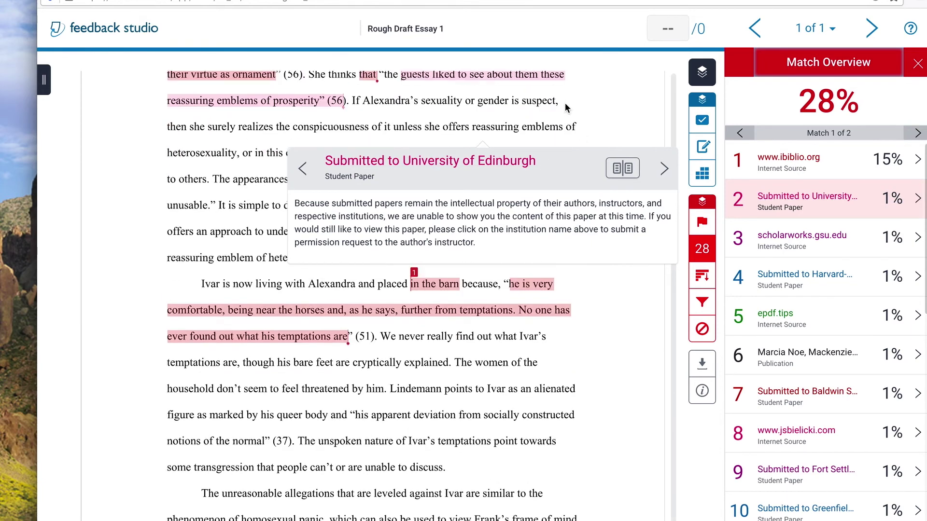
Step: Display match 4 (Harvard-Westlake School) and scroll the essay back up to page 1
{"action": "left_click", "coordinate": [809, 274]}
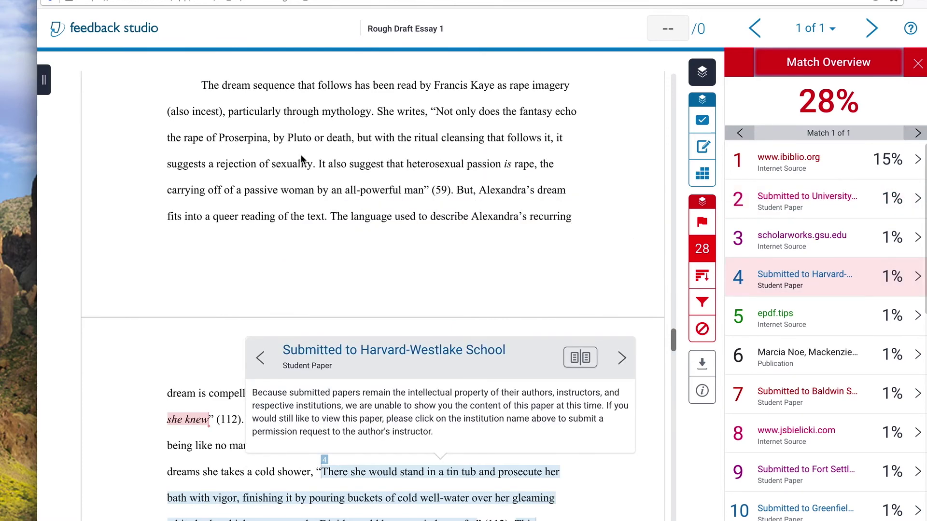
{"action": "scroll", "coordinate": [404, 192], "scroll_direction": "down", "scroll_amount": 8}
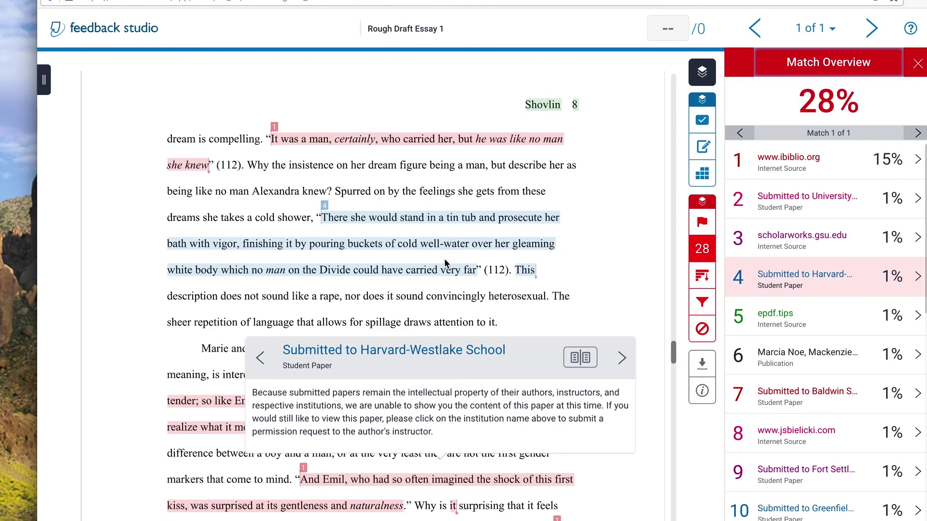
{"action": "scroll", "coordinate": [444, 259], "scroll_direction": "up", "scroll_amount": 20}
{"action": "scroll", "coordinate": [447, 266], "scroll_direction": "up", "scroll_amount": 20}
{"action": "scroll", "coordinate": [448, 258], "scroll_direction": "up", "scroll_amount": 20}
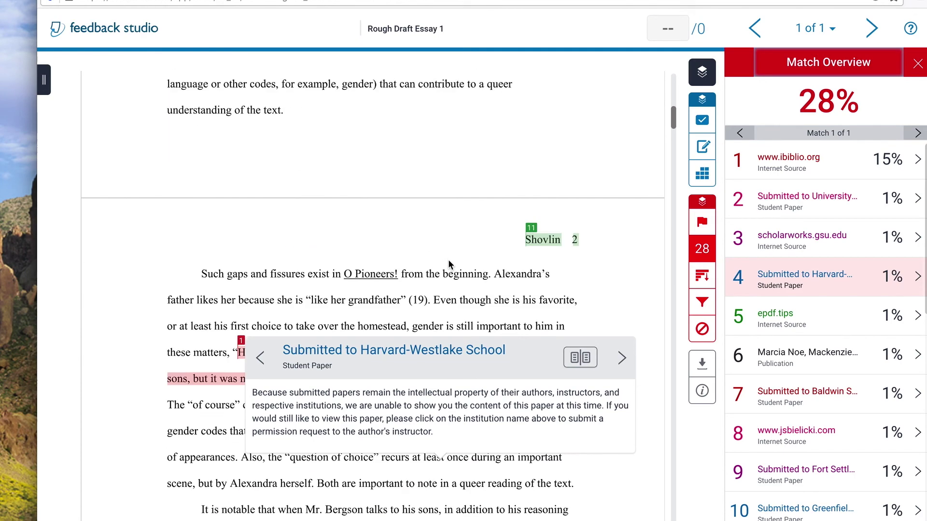
{"action": "scroll", "coordinate": [448, 259], "scroll_direction": "down", "scroll_amount": 2}
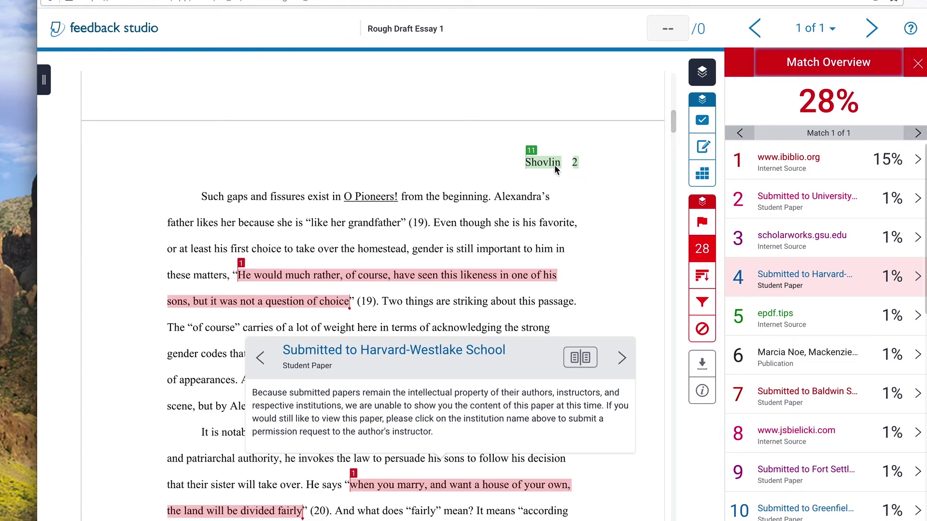
{"action": "scroll", "coordinate": [452, 210], "scroll_direction": "up", "scroll_amount": 10}
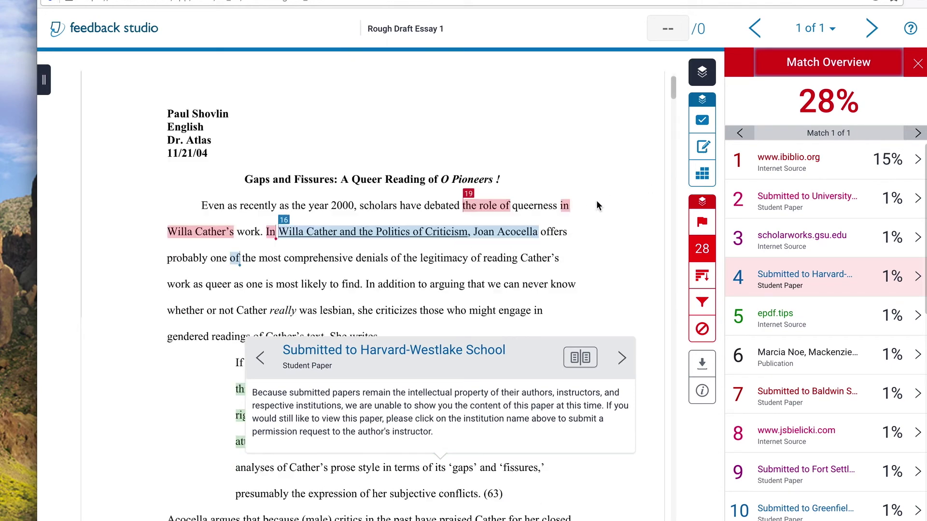
Step: Scroll down through the highlighted matches to the Works Cited page
{"action": "scroll", "coordinate": [597, 205], "scroll_direction": "down", "scroll_amount": 6}
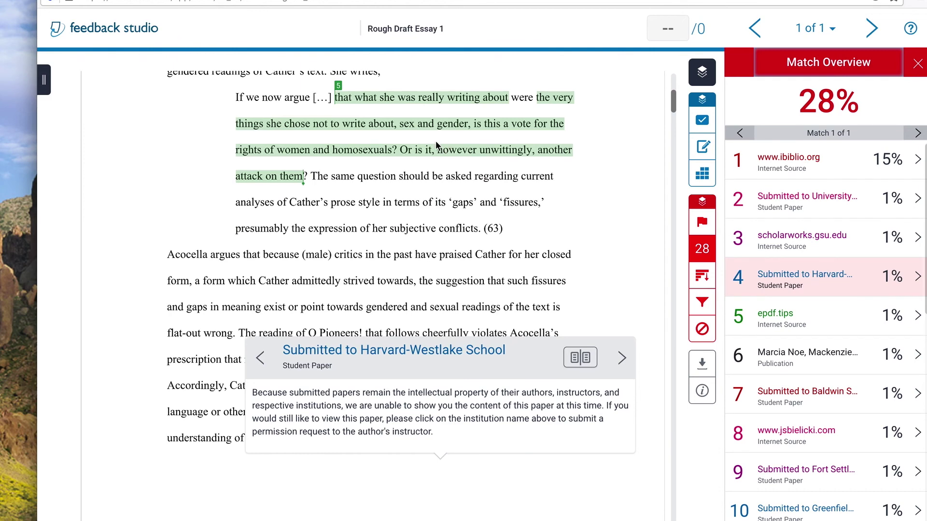
{"action": "scroll", "coordinate": [531, 150], "scroll_direction": "down", "scroll_amount": 1}
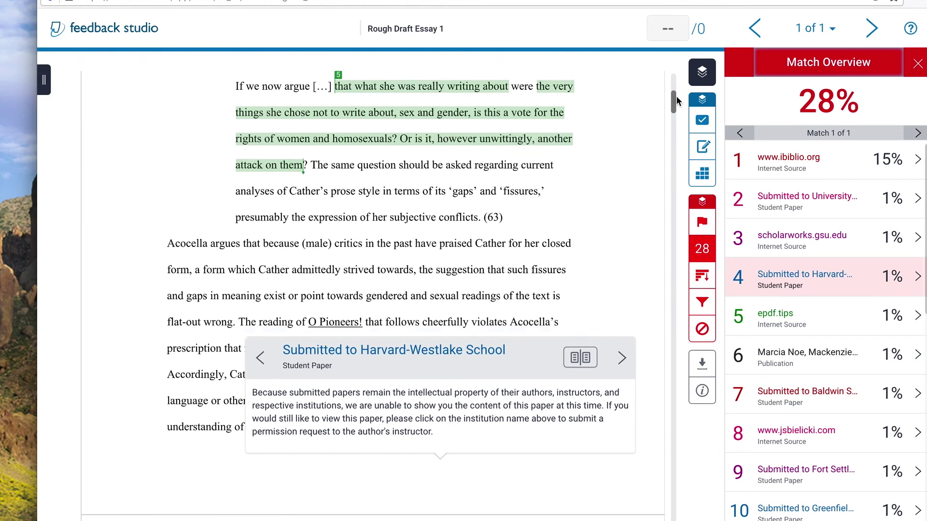
{"action": "scroll", "coordinate": [649, 258], "scroll_direction": "down", "scroll_amount": 10}
{"action": "scroll", "coordinate": [560, 360], "scroll_direction": "down", "scroll_amount": 20}
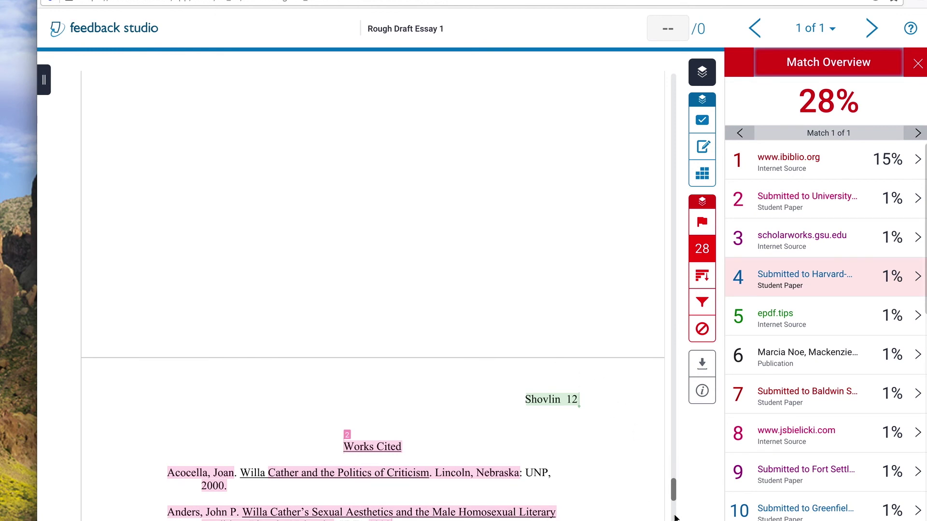
{"action": "scroll", "coordinate": [584, 360], "scroll_direction": "down", "scroll_amount": 5}
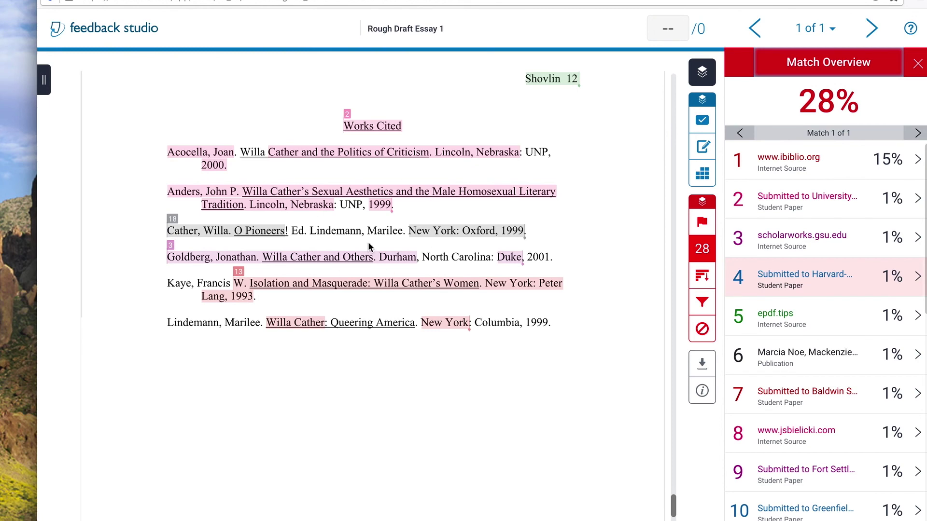
{"action": "scroll", "coordinate": [368, 242], "scroll_direction": "up", "scroll_amount": 10}
{"action": "scroll", "coordinate": [378, 264], "scroll_direction": "up", "scroll_amount": 10}
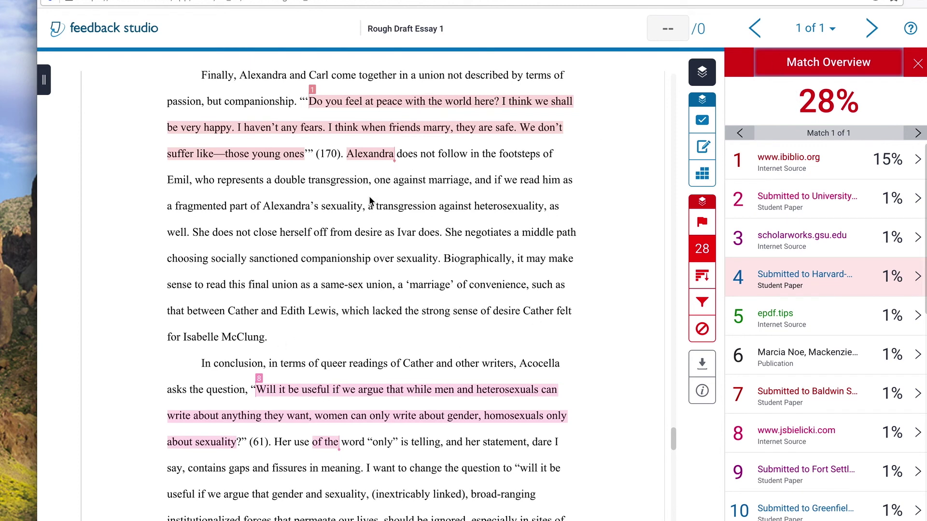
{"action": "scroll", "coordinate": [405, 174], "scroll_direction": "up", "scroll_amount": 4}
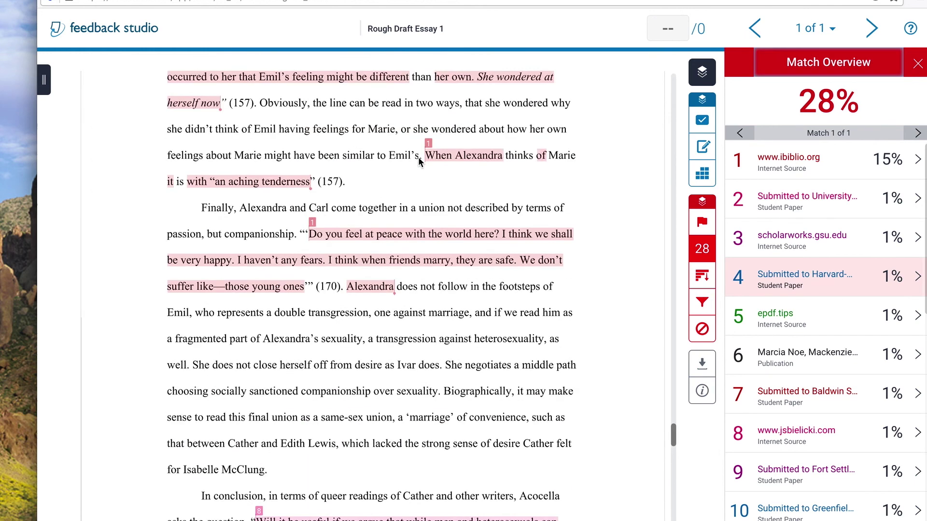
{"action": "scroll", "coordinate": [405, 176], "scroll_direction": "up", "scroll_amount": 10}
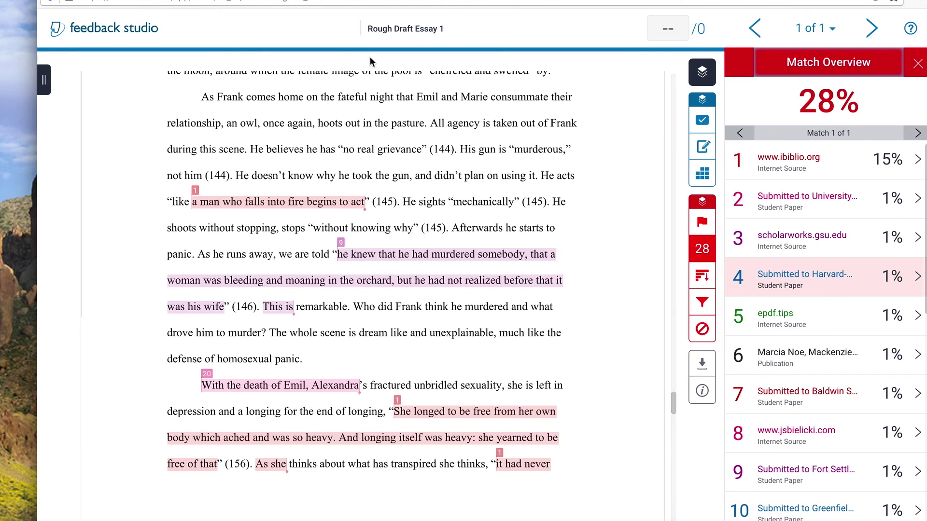
Step: Dismiss the source details and scroll back up to page 7 of the essay
{"action": "left_click", "coordinate": [310, 149]}
{"action": "scroll", "coordinate": [333, 218], "scroll_direction": "up", "scroll_amount": 5}
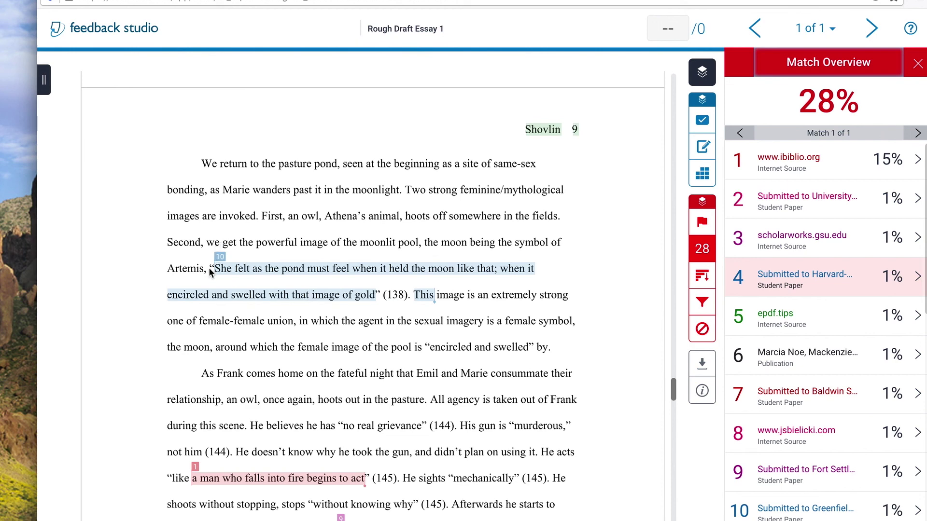
{"action": "scroll", "coordinate": [370, 250], "scroll_direction": "up", "scroll_amount": 4}
{"action": "scroll", "coordinate": [370, 255], "scroll_direction": "up", "scroll_amount": 3}
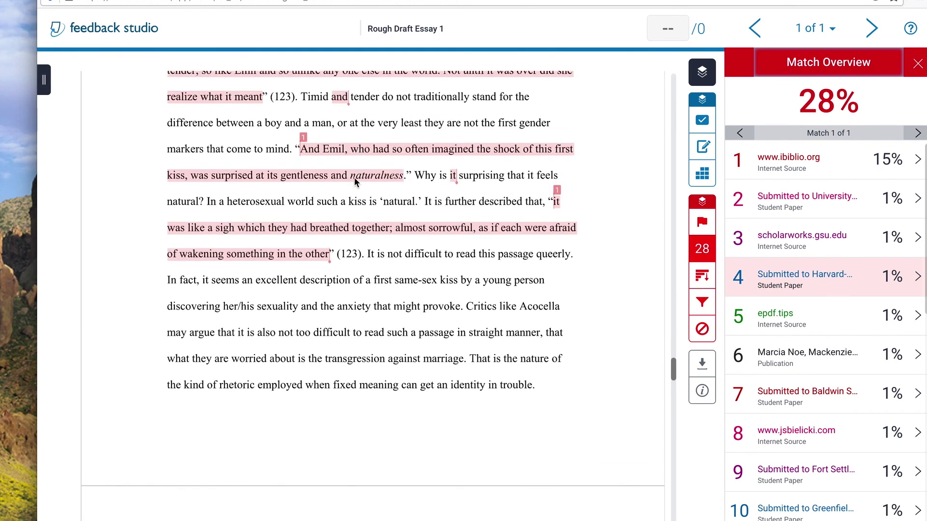
{"action": "scroll", "coordinate": [358, 169], "scroll_direction": "up", "scroll_amount": 2}
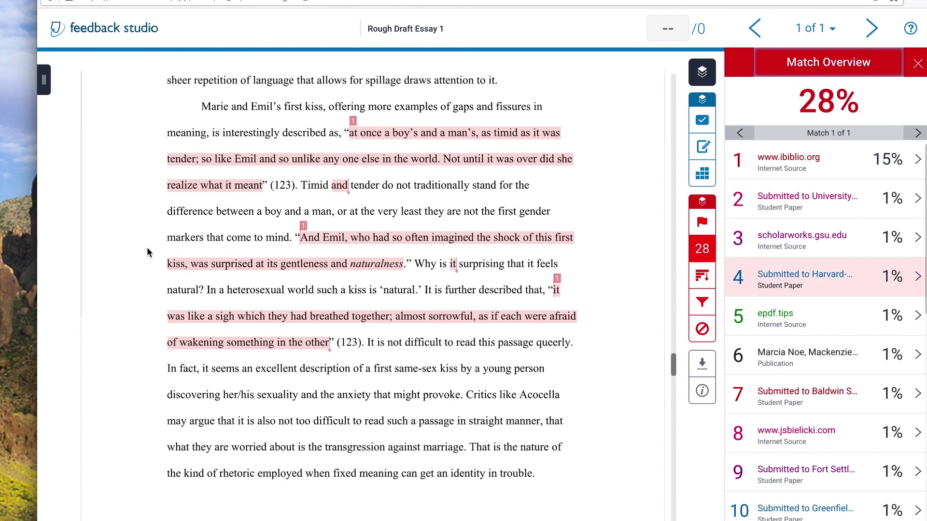
{"action": "scroll", "coordinate": [584, 222], "scroll_direction": "up", "scroll_amount": 10}
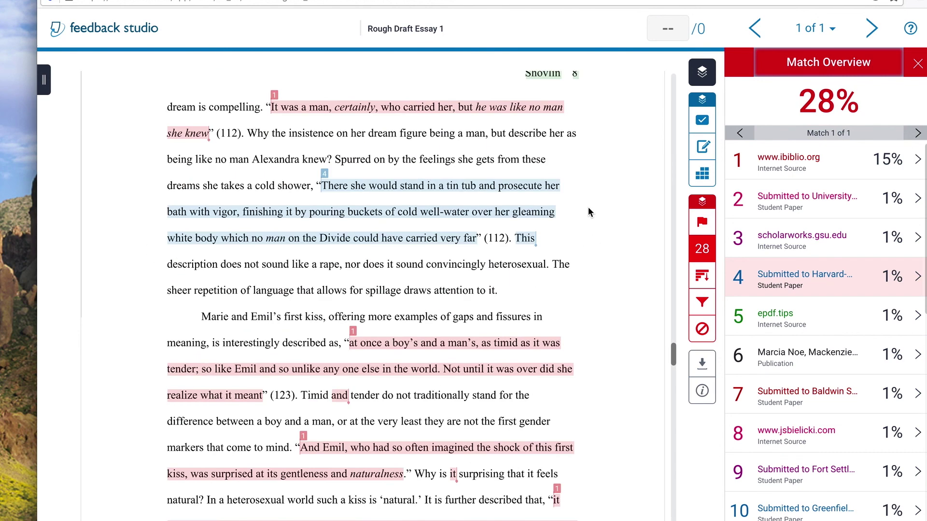
{"action": "scroll", "coordinate": [584, 205], "scroll_direction": "up", "scroll_amount": 10}
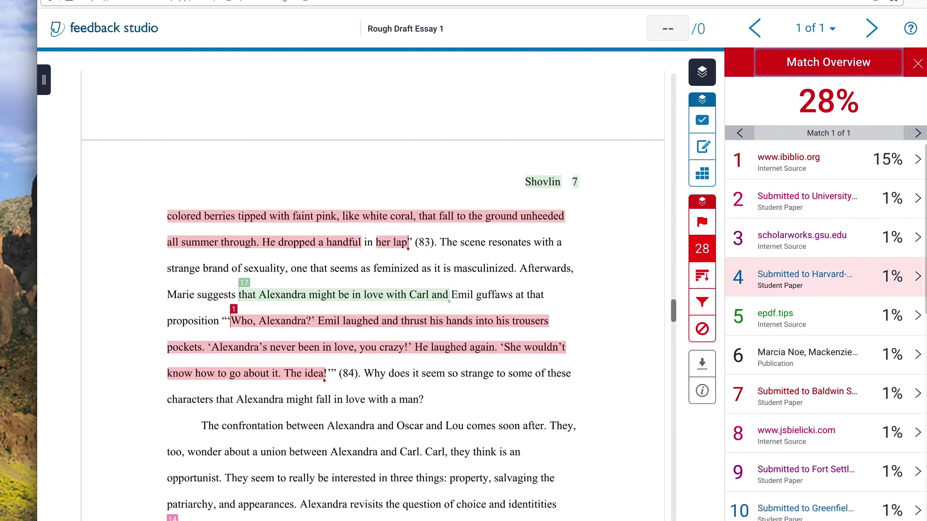